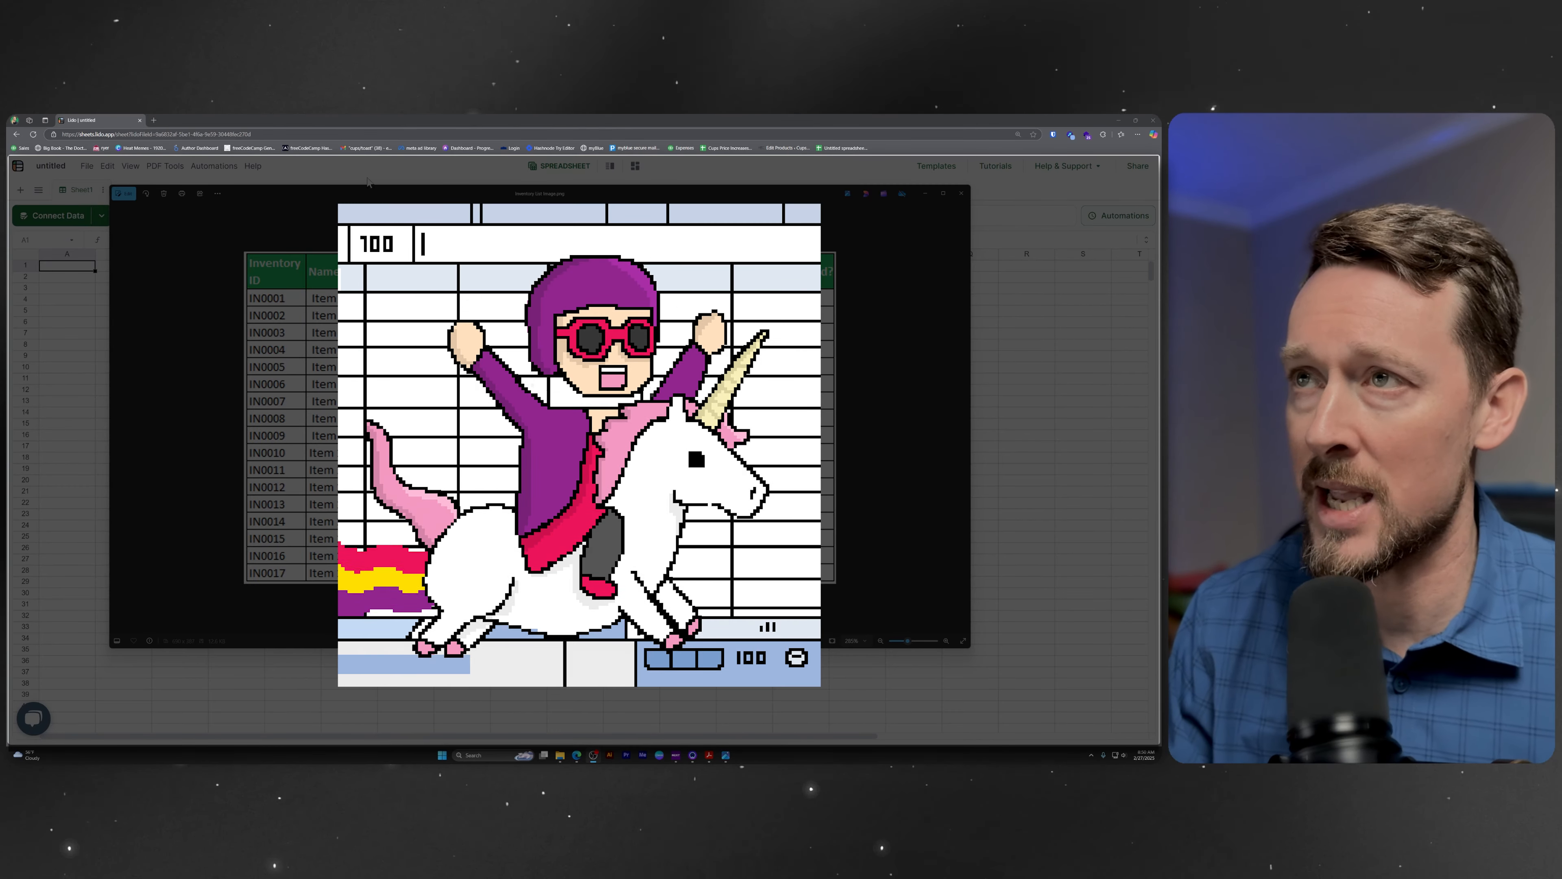
Look through the Lido home page from the introduction down to the use cases.
click(504, 118)
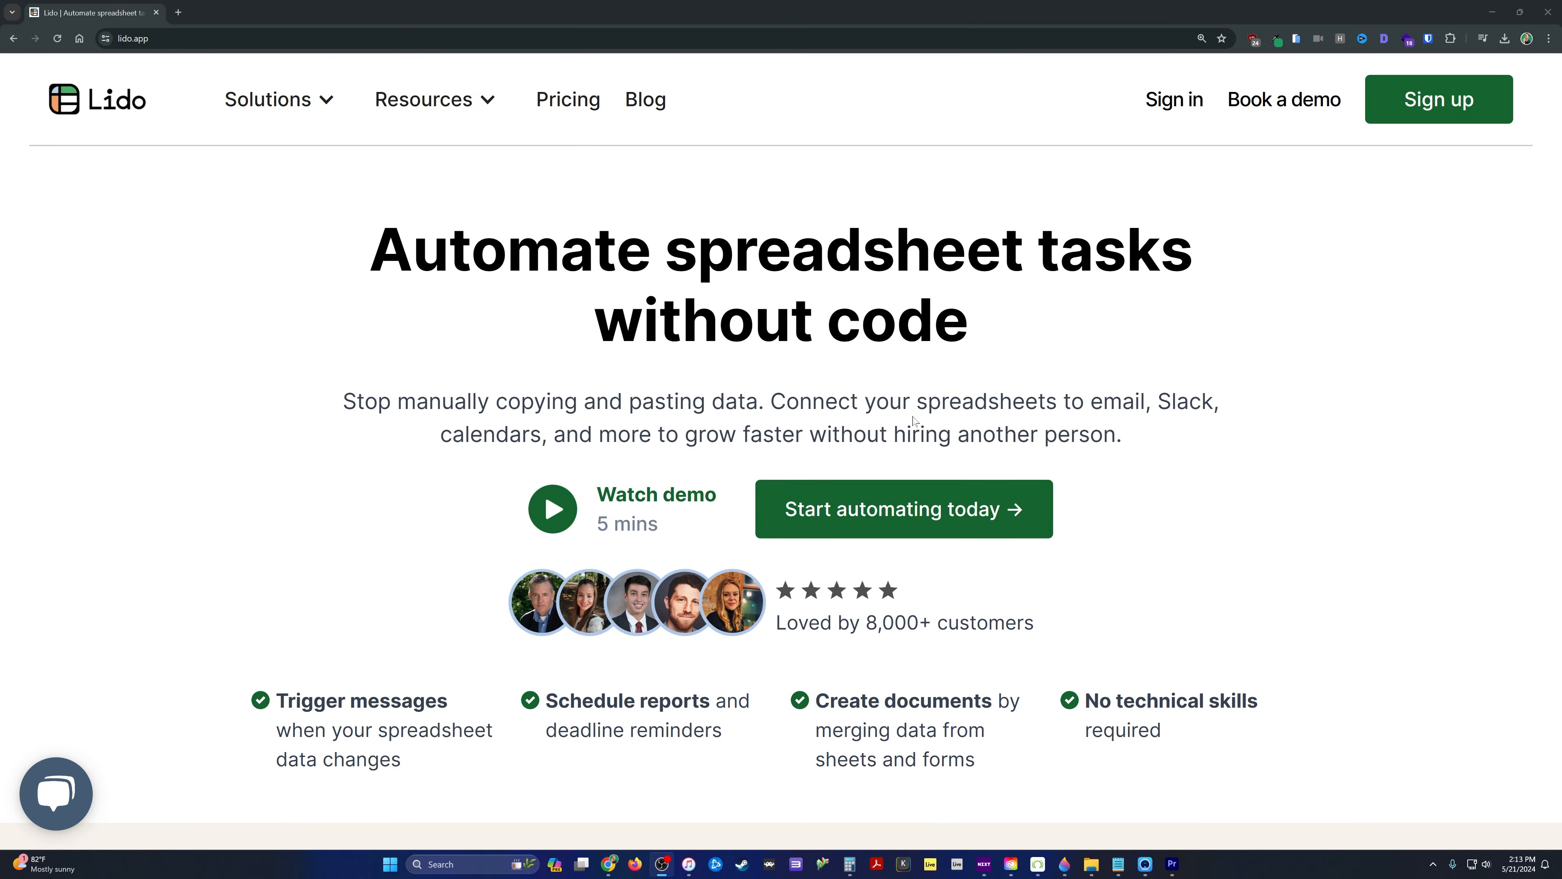
scroll(917, 420, down, 5)
scroll(917, 418, down, 10)
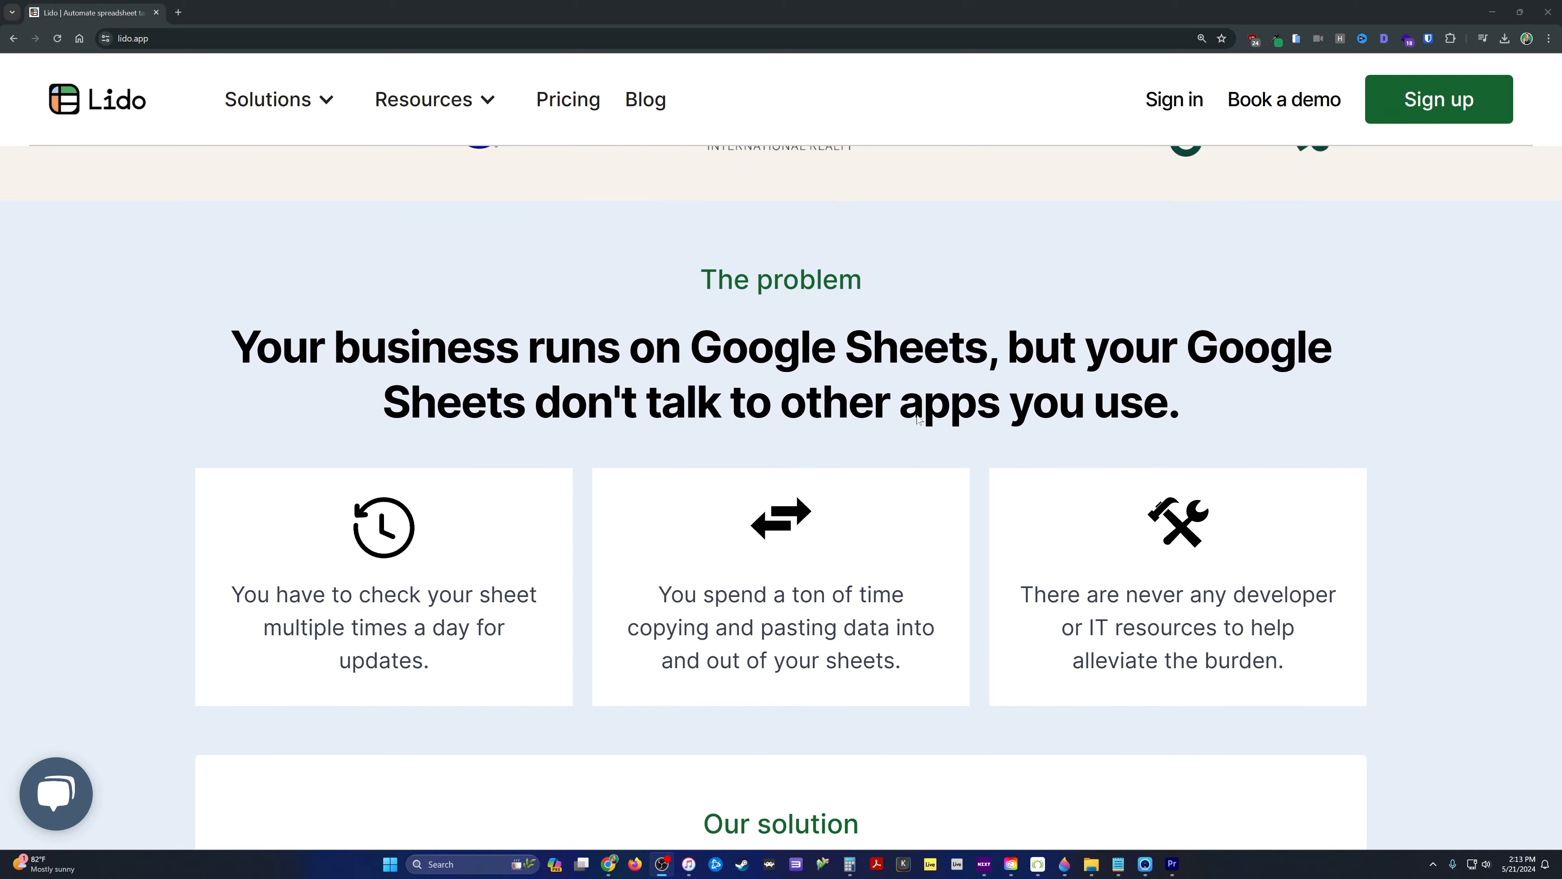
scroll(931, 416, down, 7)
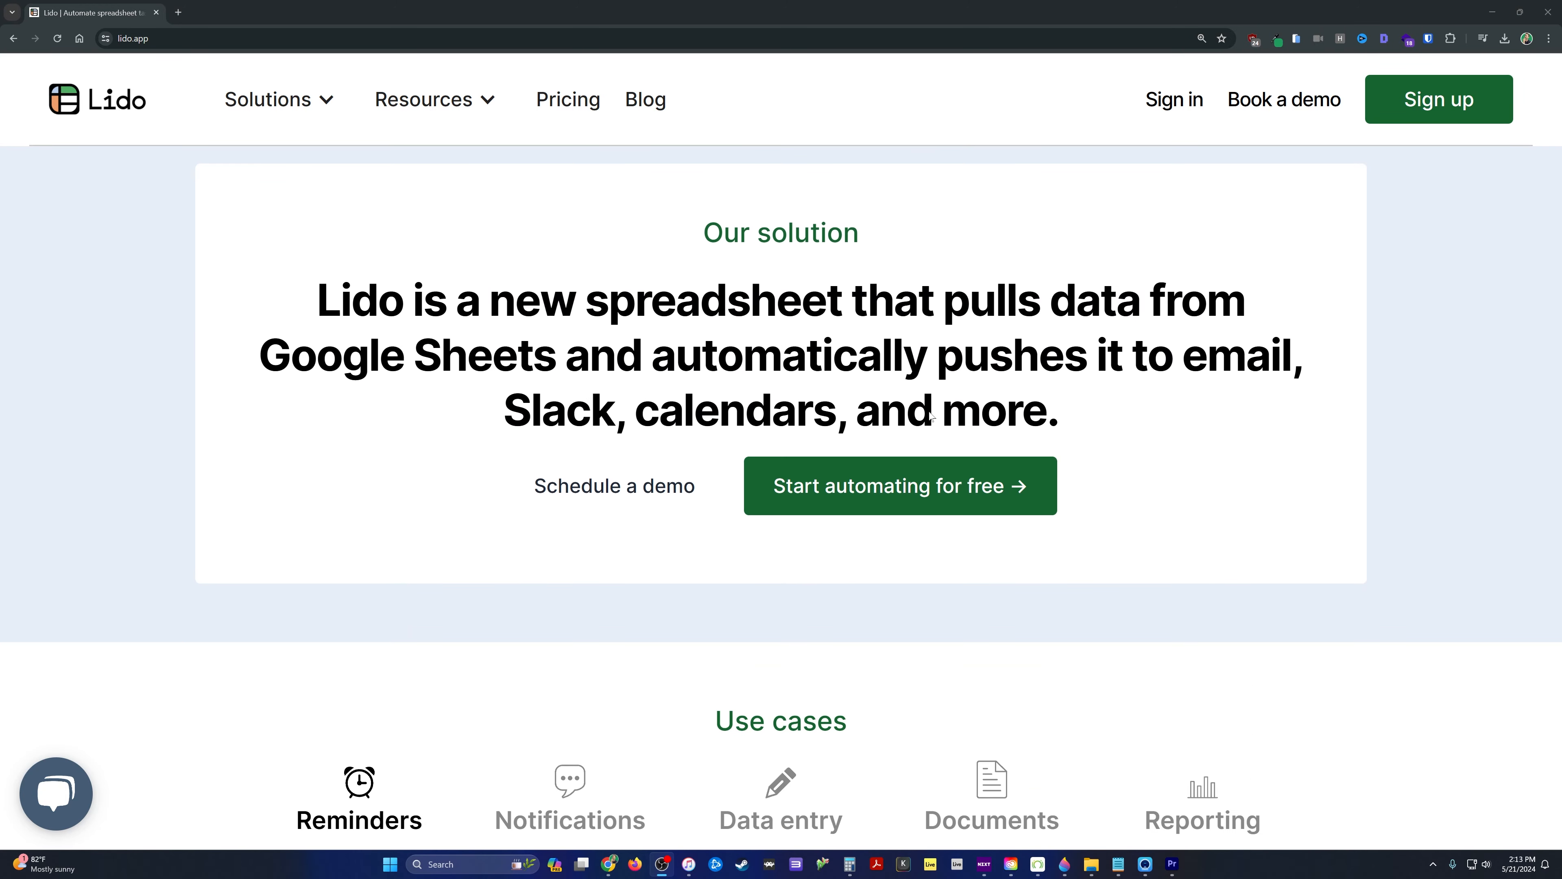
scroll(931, 417, down, 2)
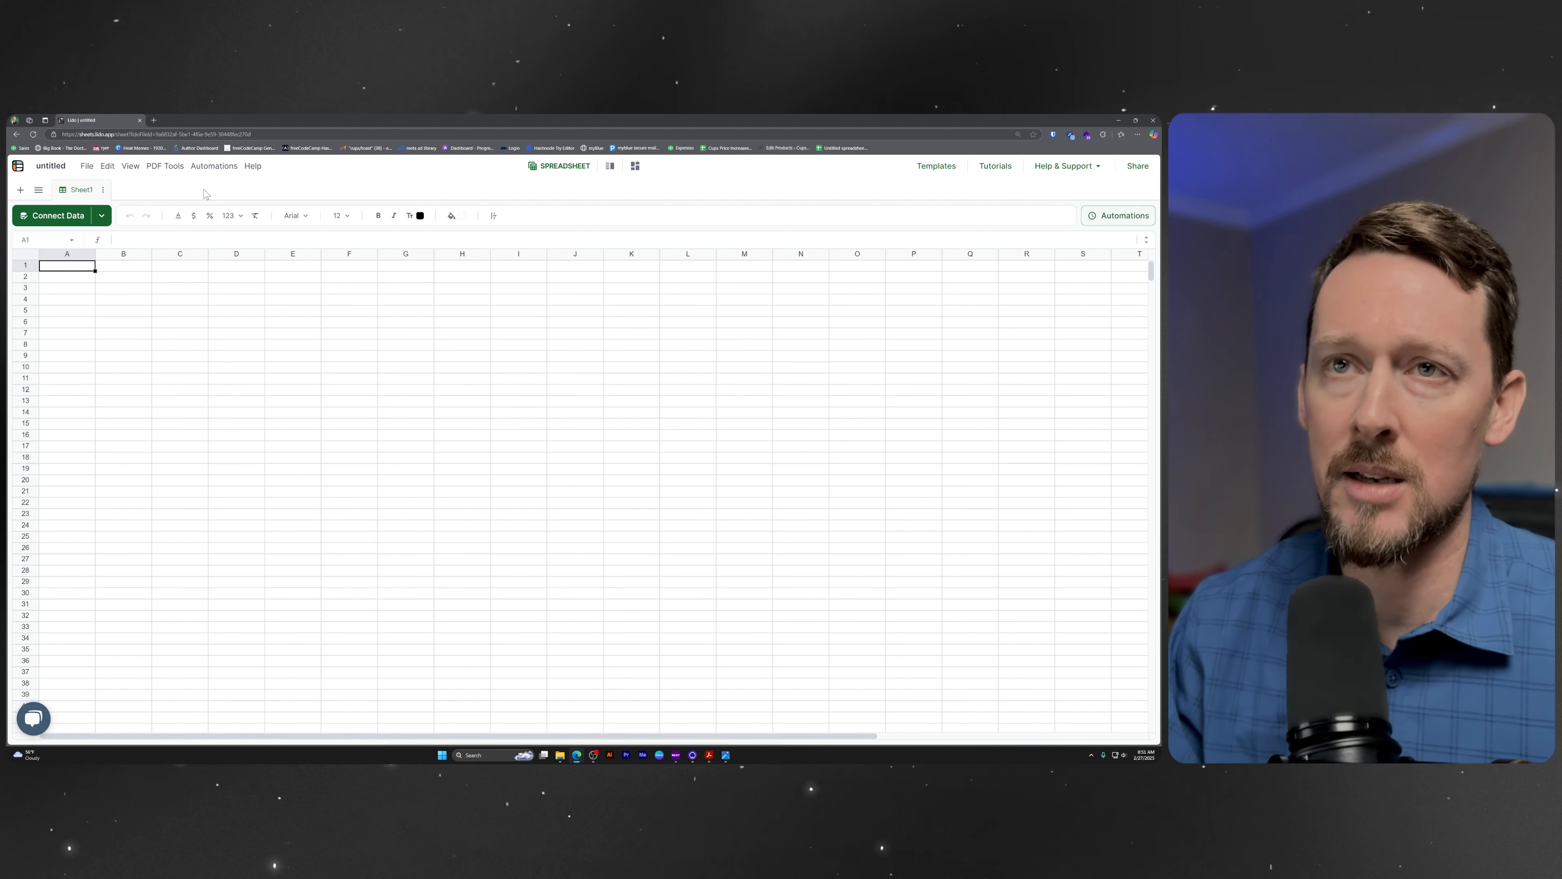
click(166, 166)
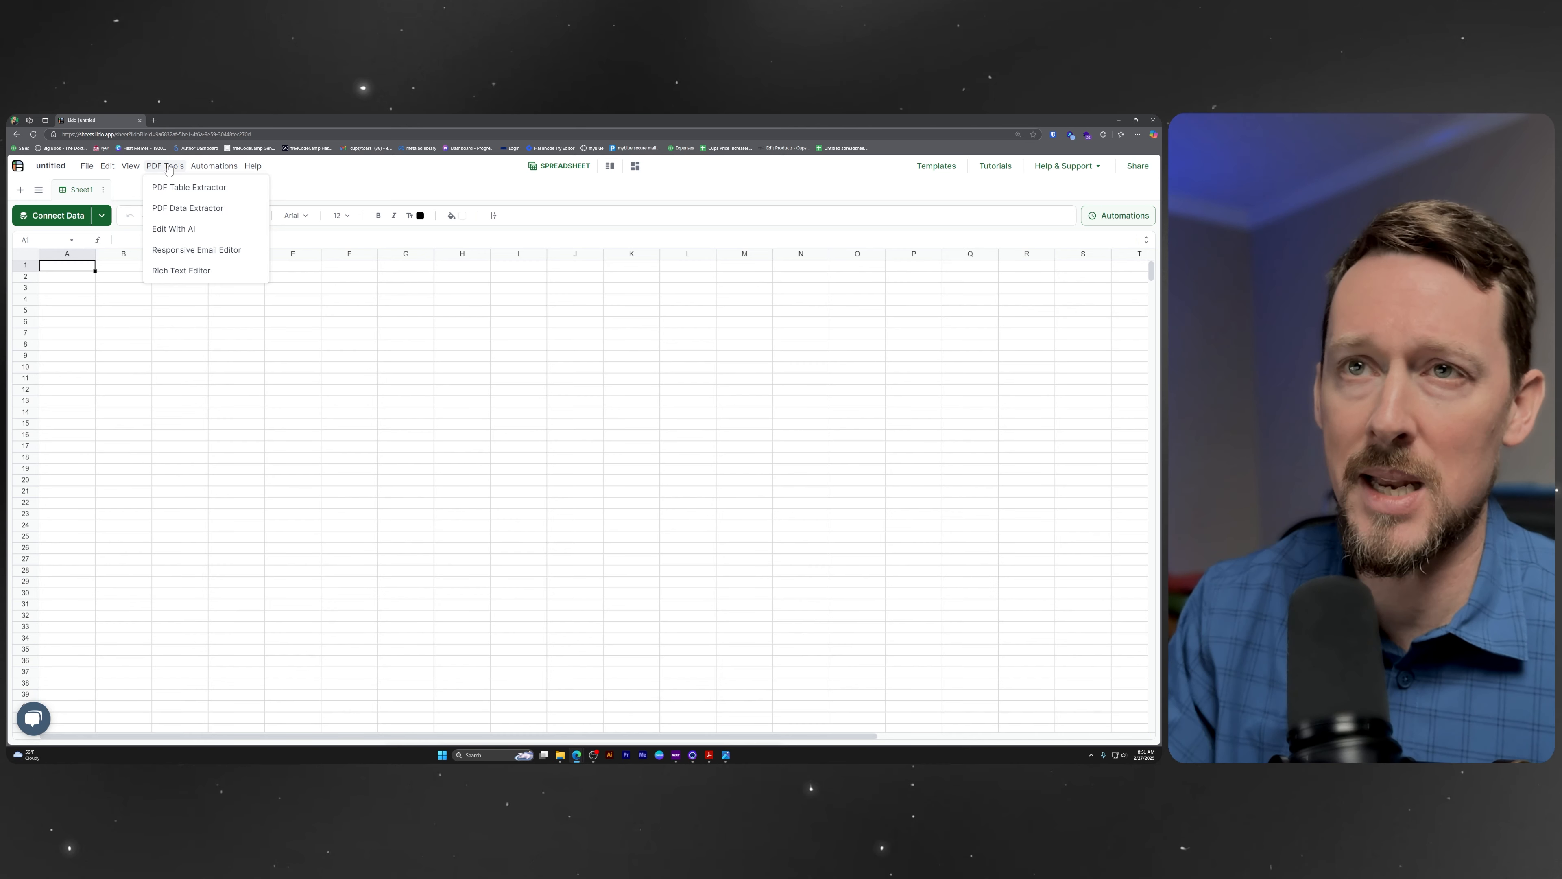
click(205, 210)
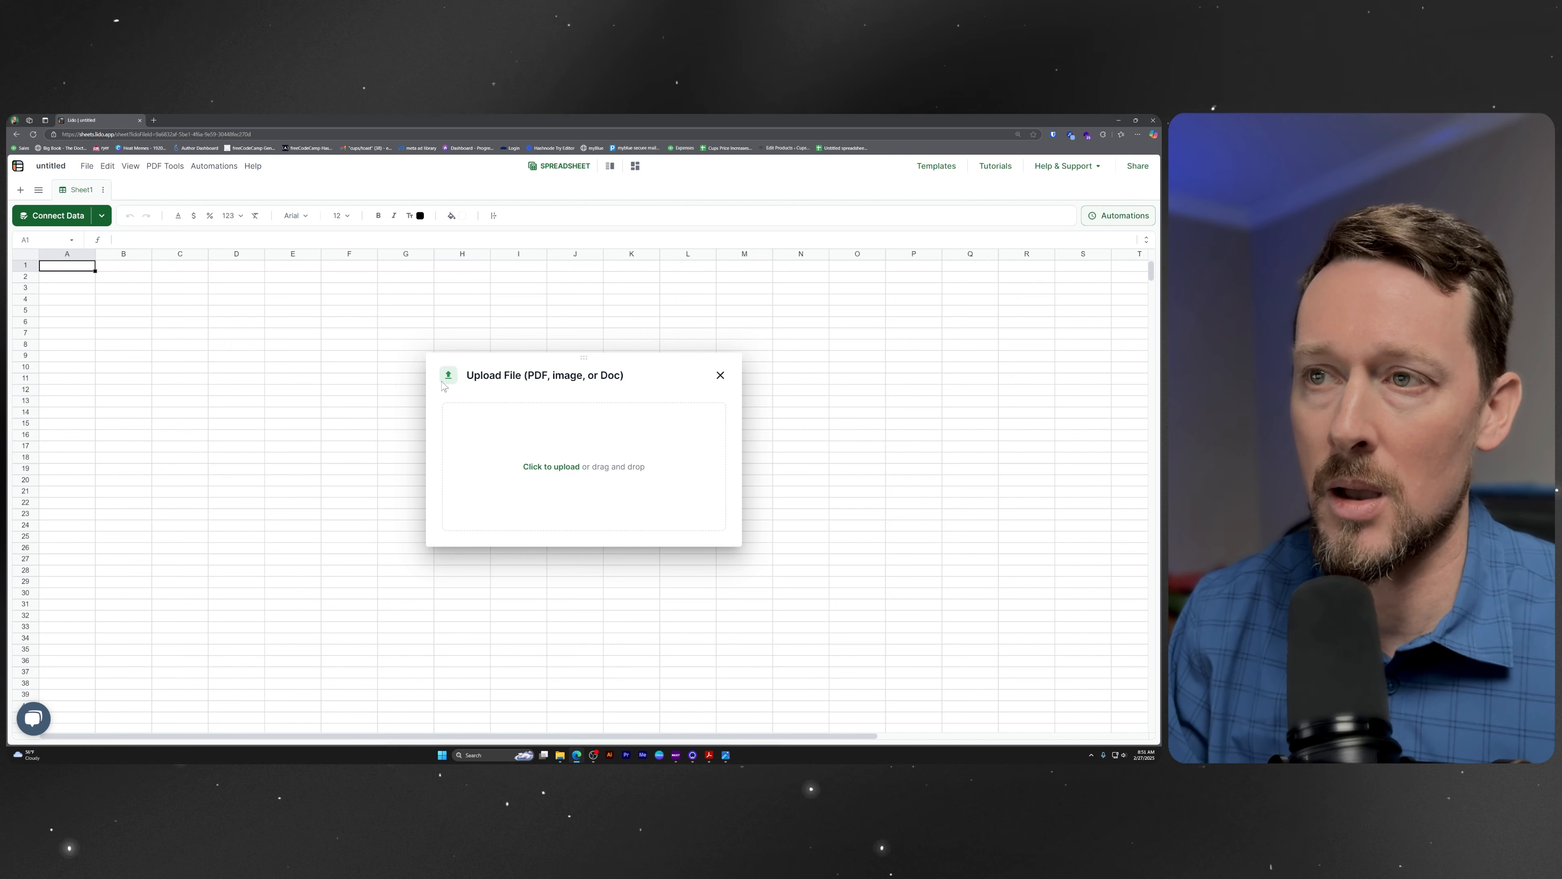
click(720, 374)
Start the PDF Data Extractor from cell A1 and upload the file Inventory List Image.png.
right_click(95, 272)
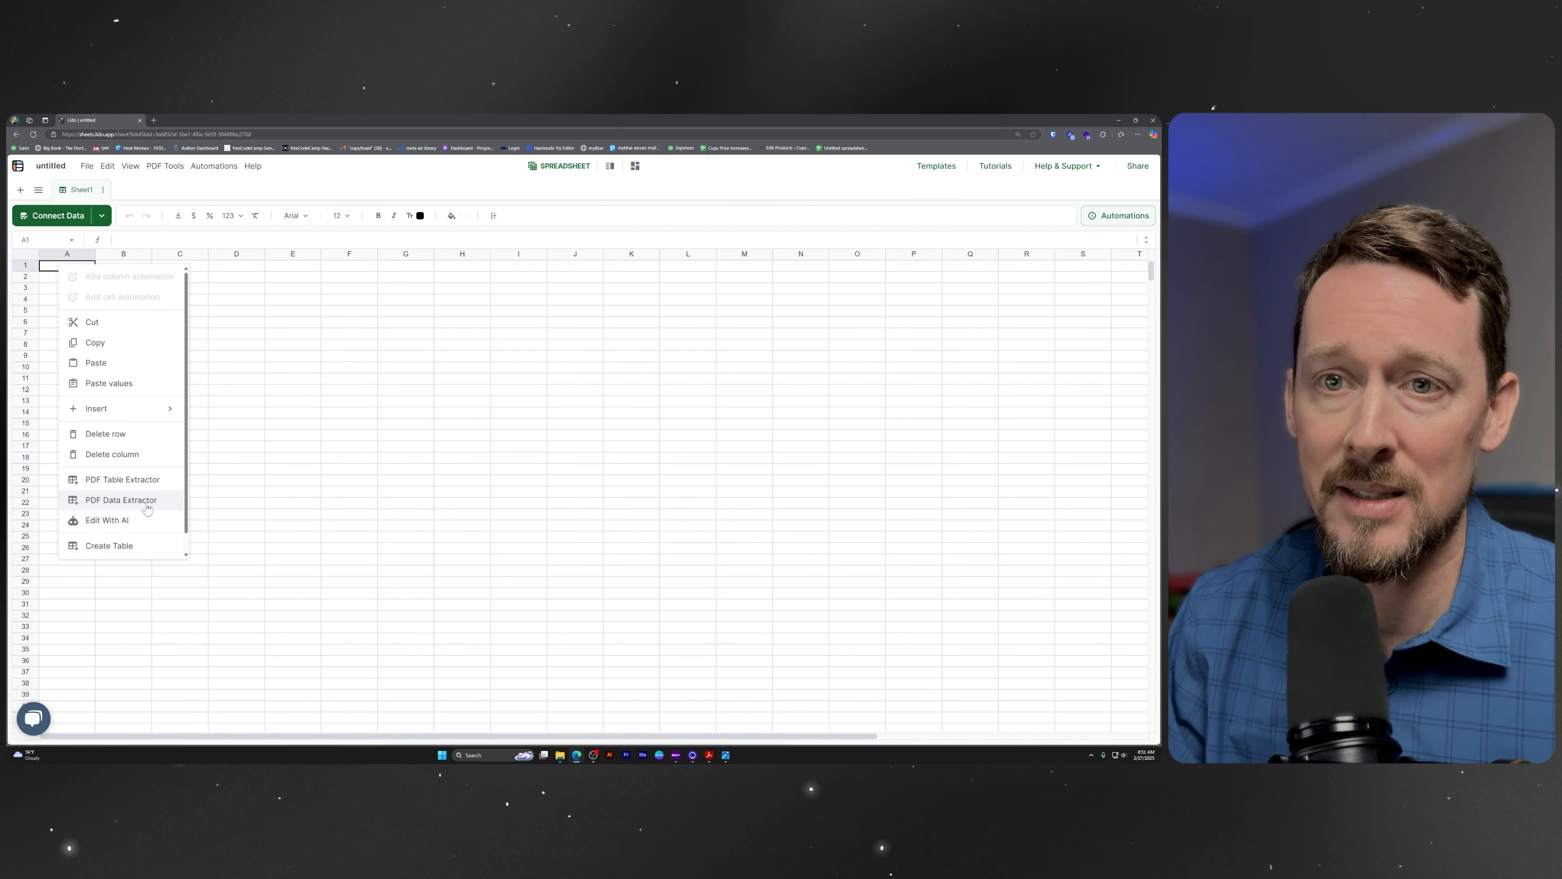
click(147, 506)
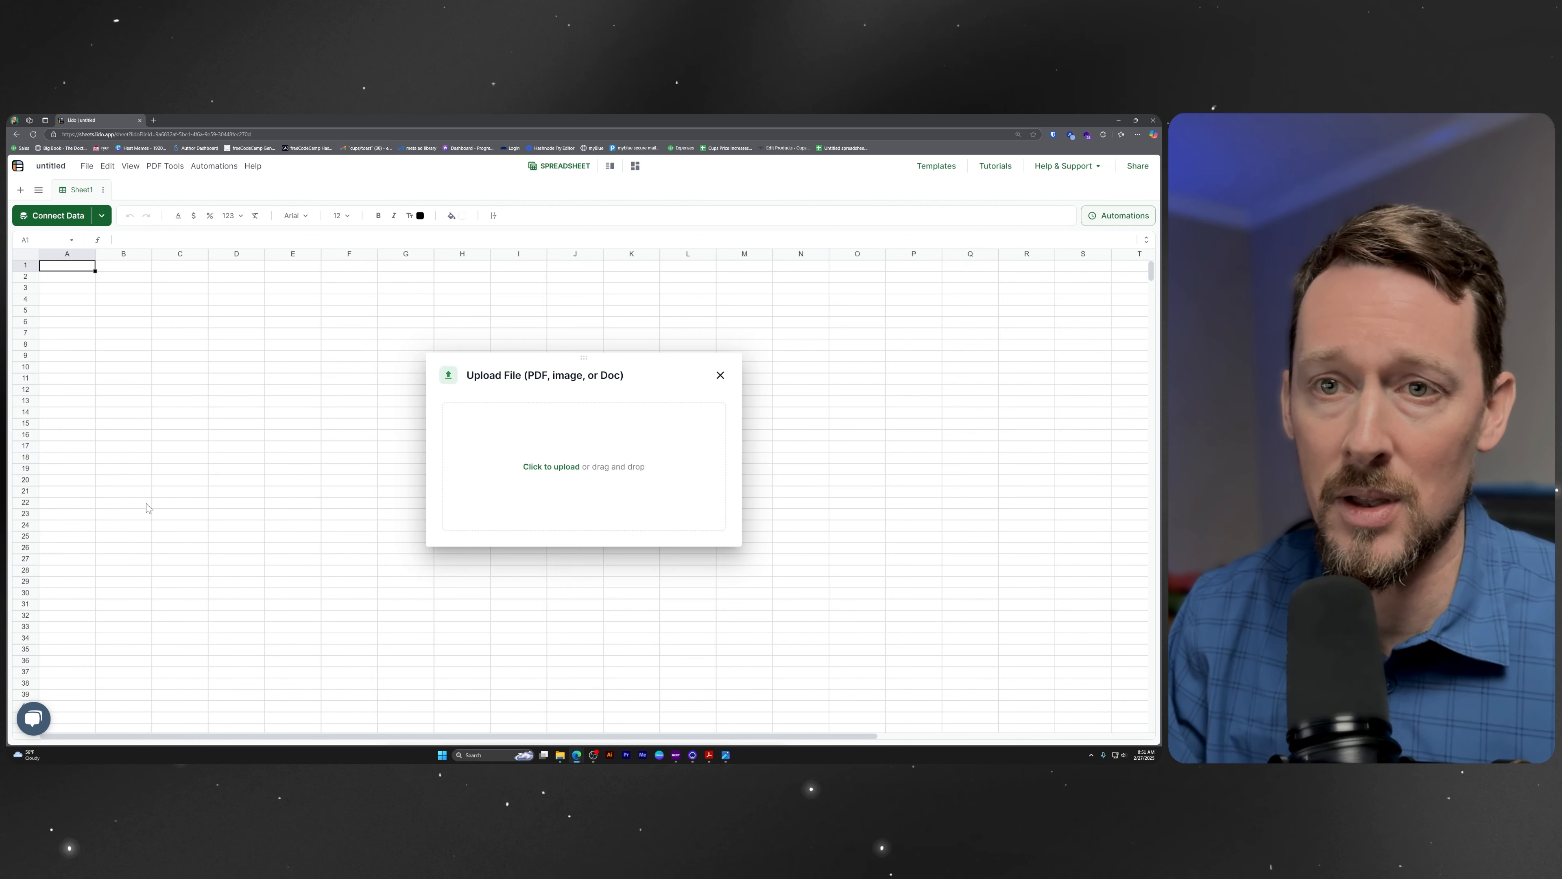
click(565, 467)
double_click(225, 191)
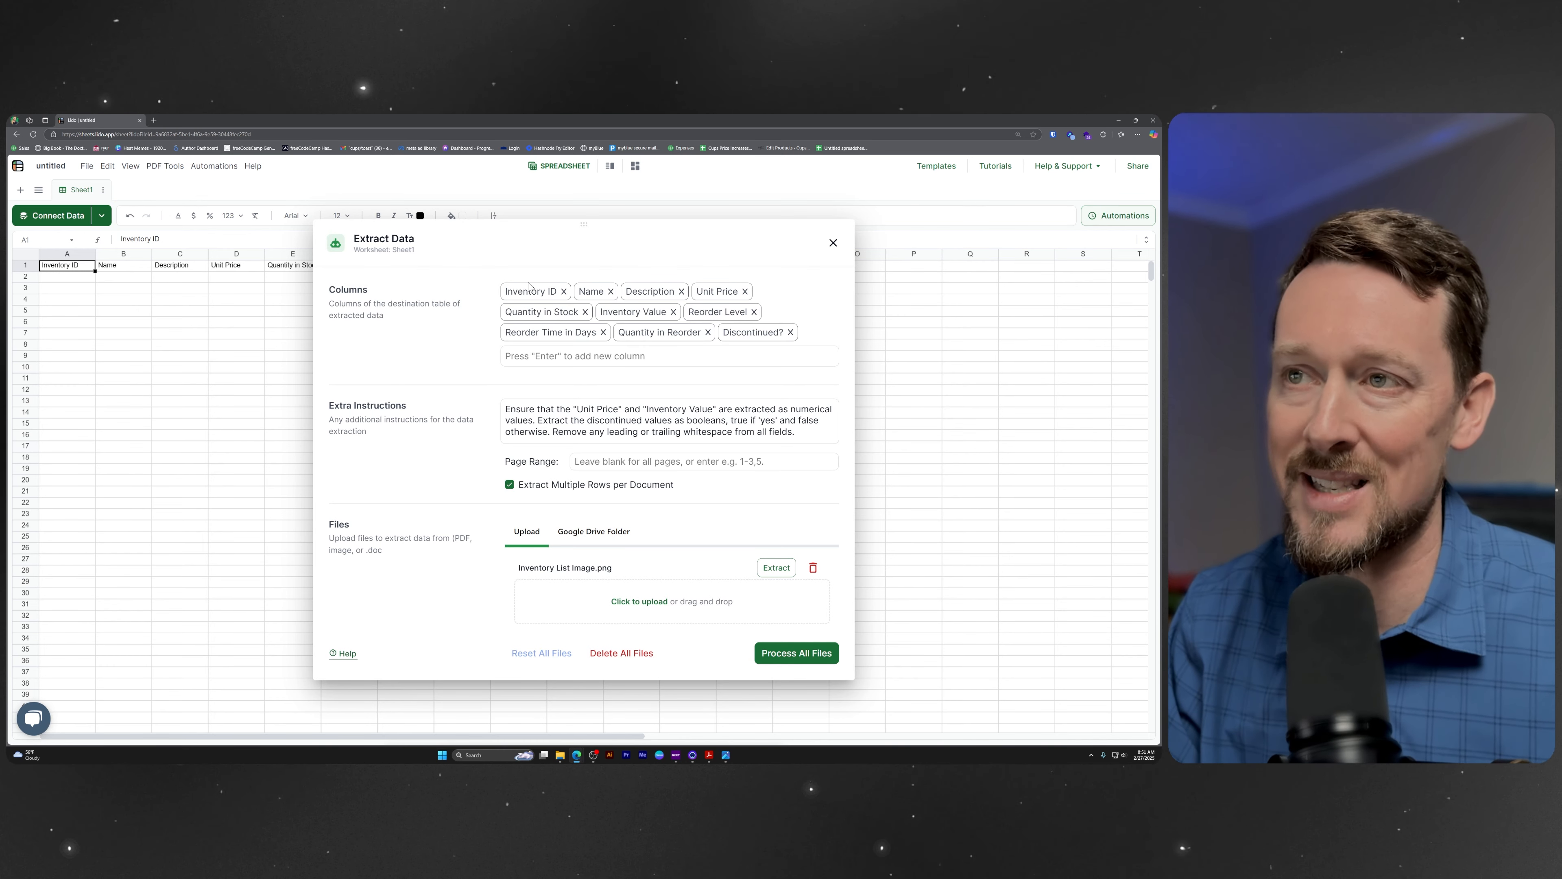
Remove the "Discontinued?" column from the extraction columns and move the dialog clear of the sheet's header row.
drag(564, 226, 532, 179)
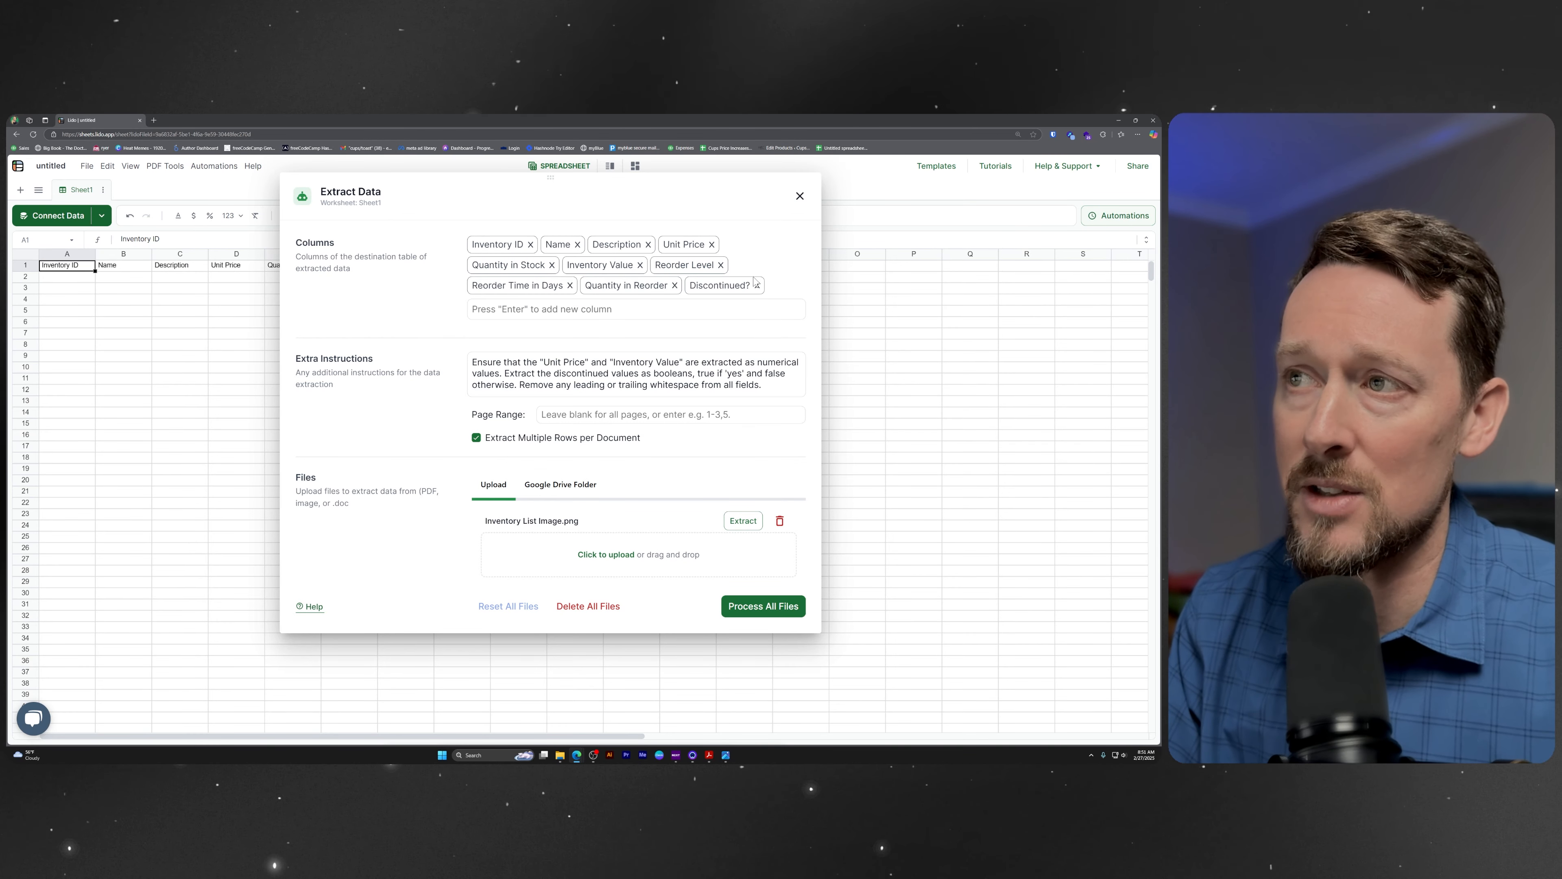
click(758, 286)
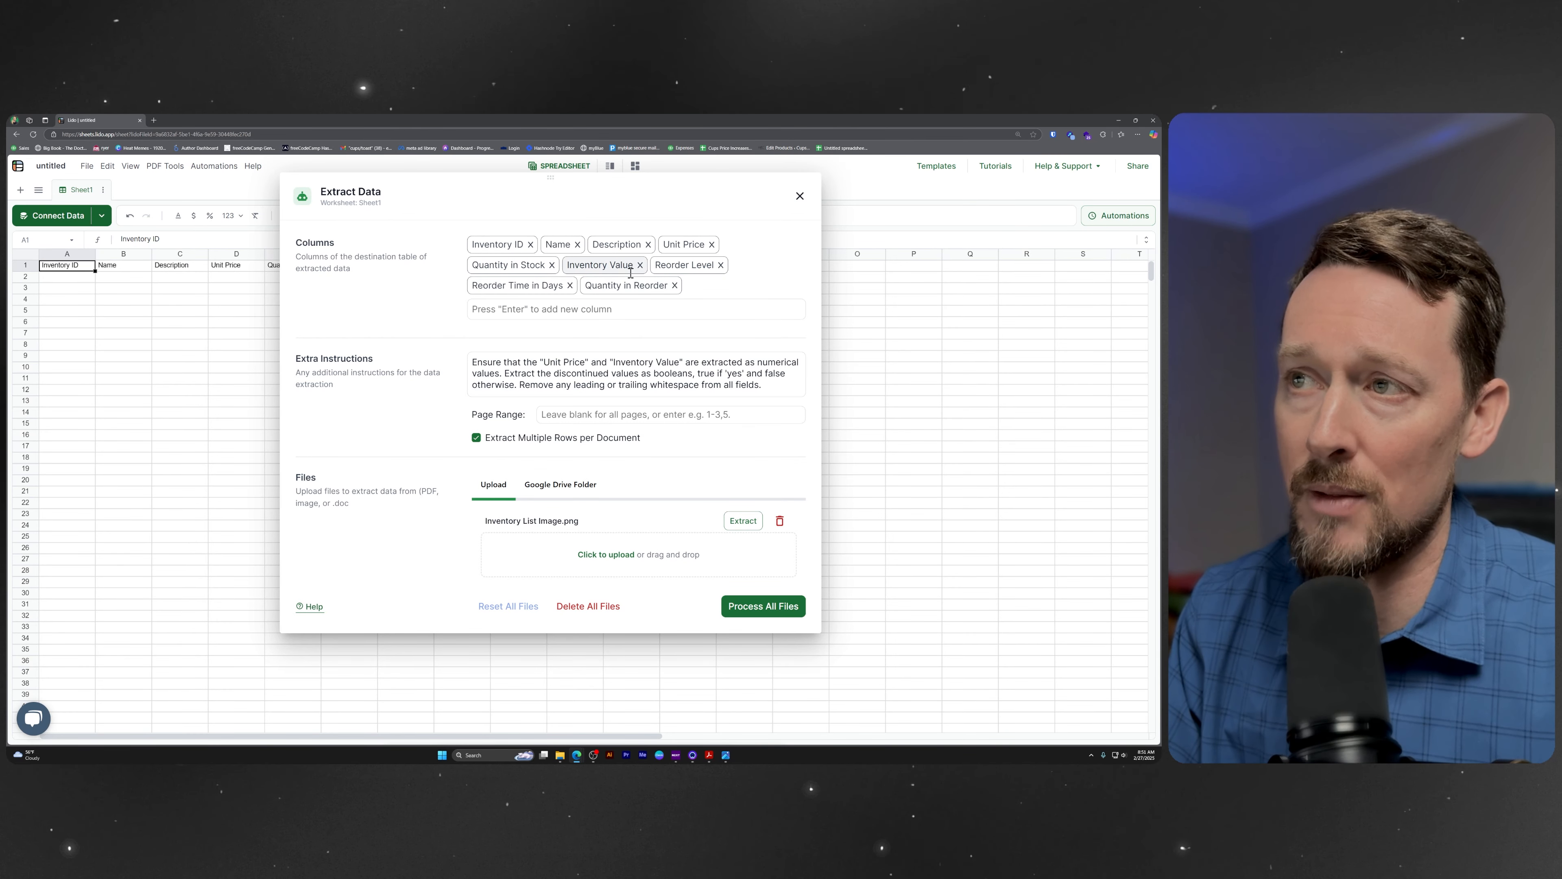
drag(484, 173, 590, 301)
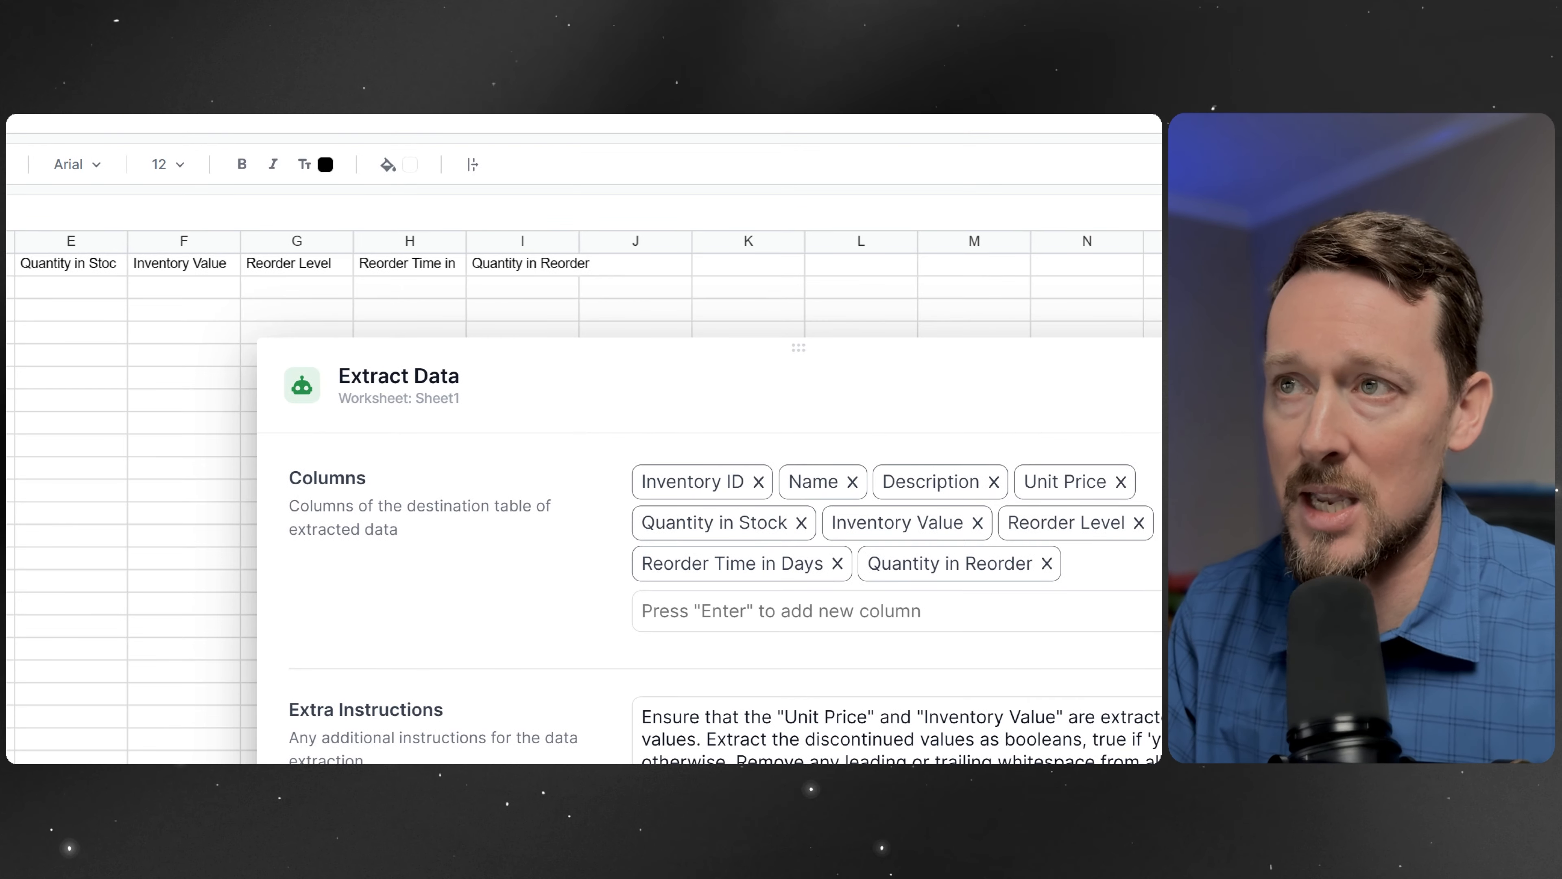
mouse_move(229, 203)
mouse_down()
mouse_move(523, 295)
mouse_move(951, 316)
mouse_up()
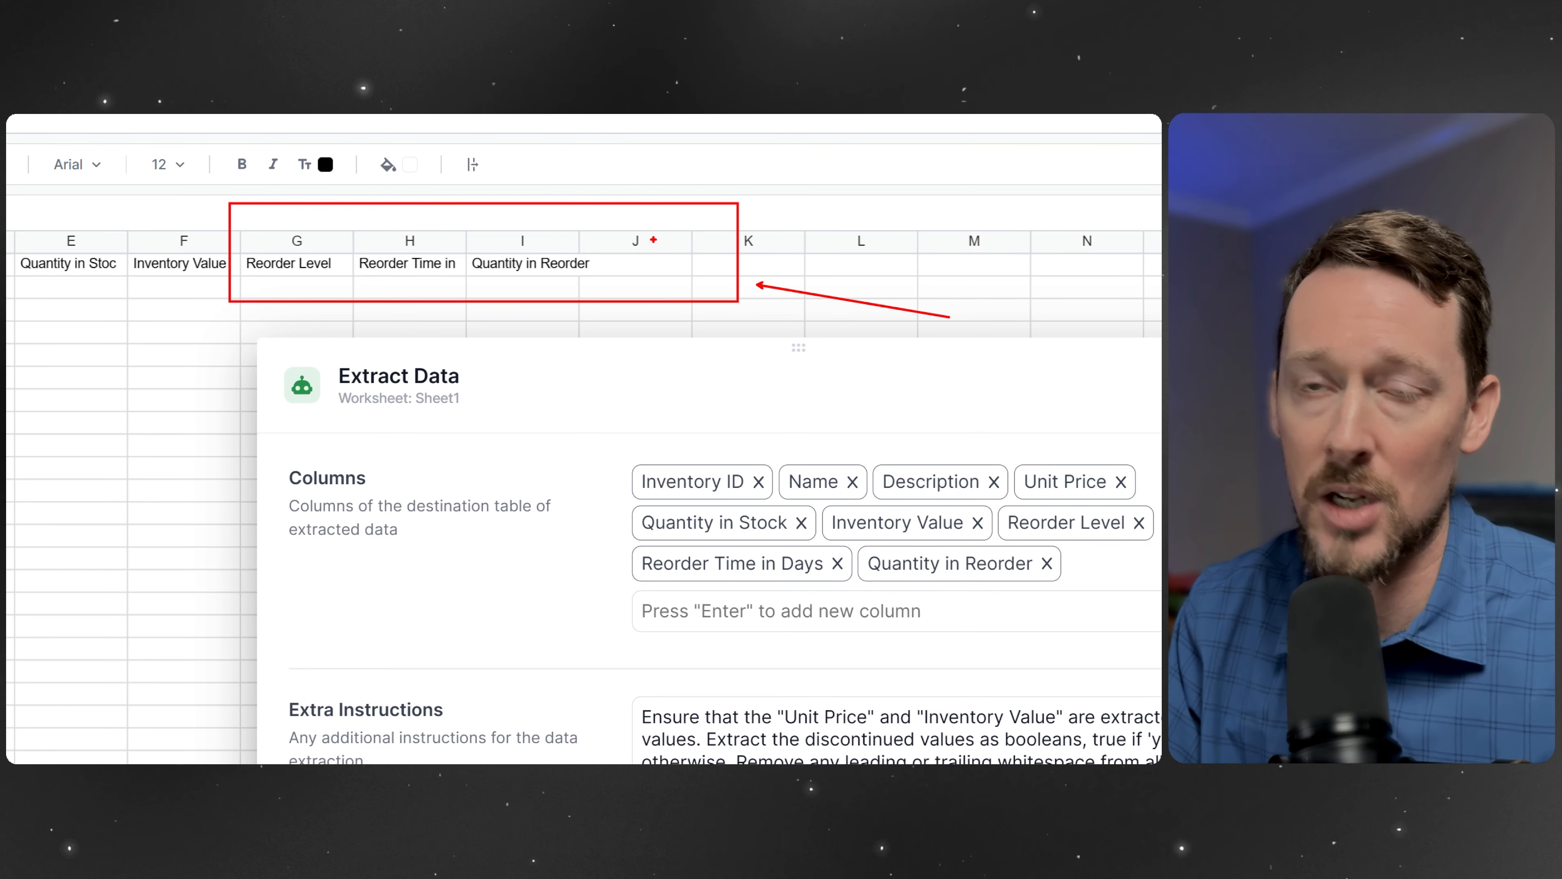
Add a new extraction column named "Discontinued?" and select its header cell in the sheet.
click(955, 611)
text(Discont)
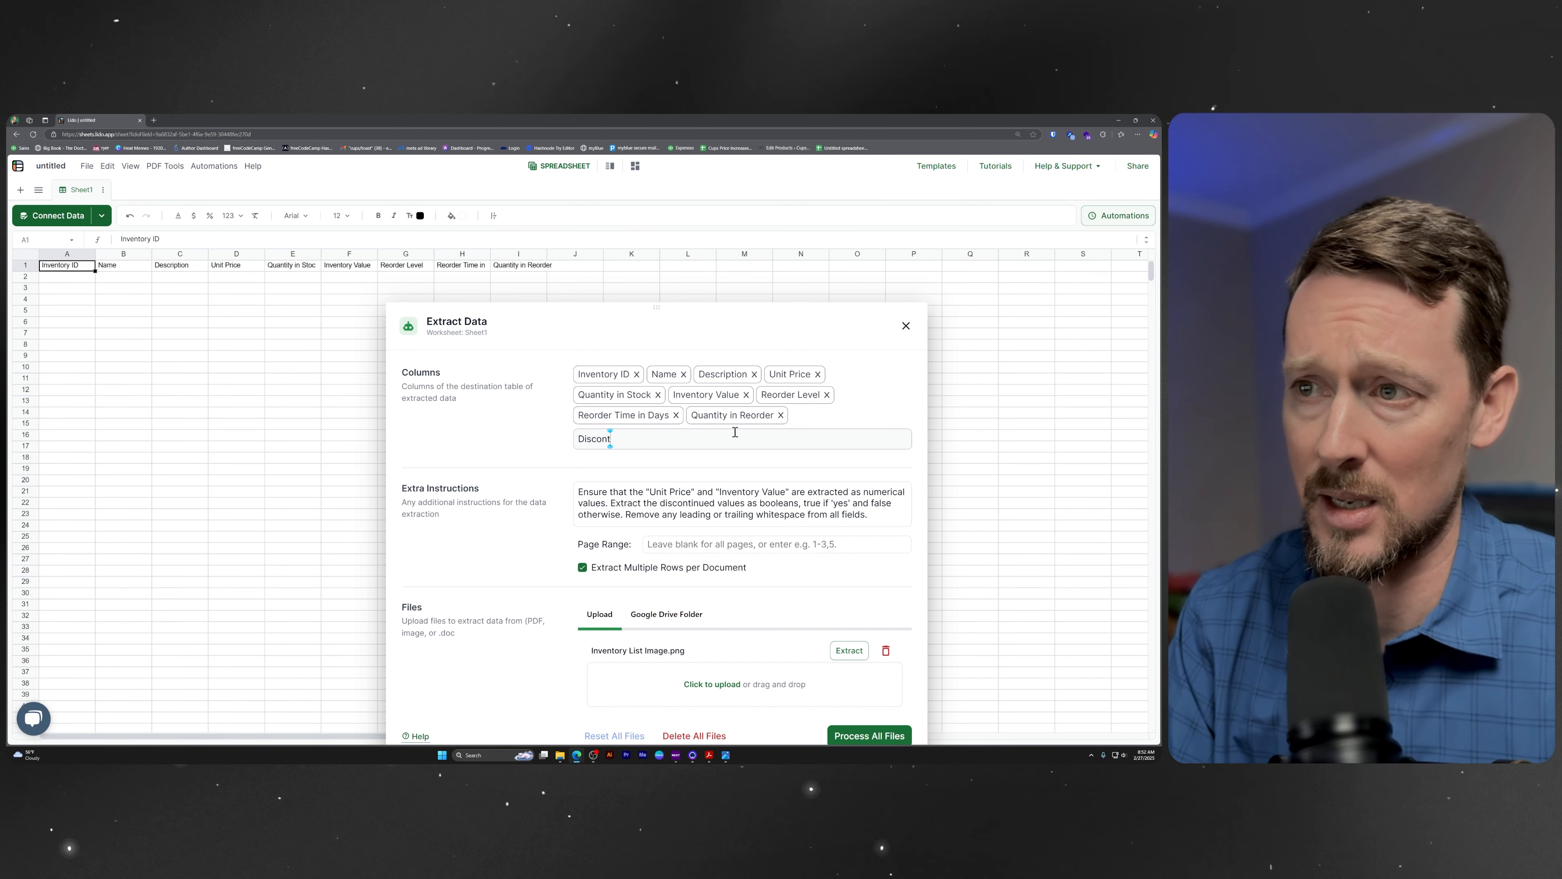
text(inued?)
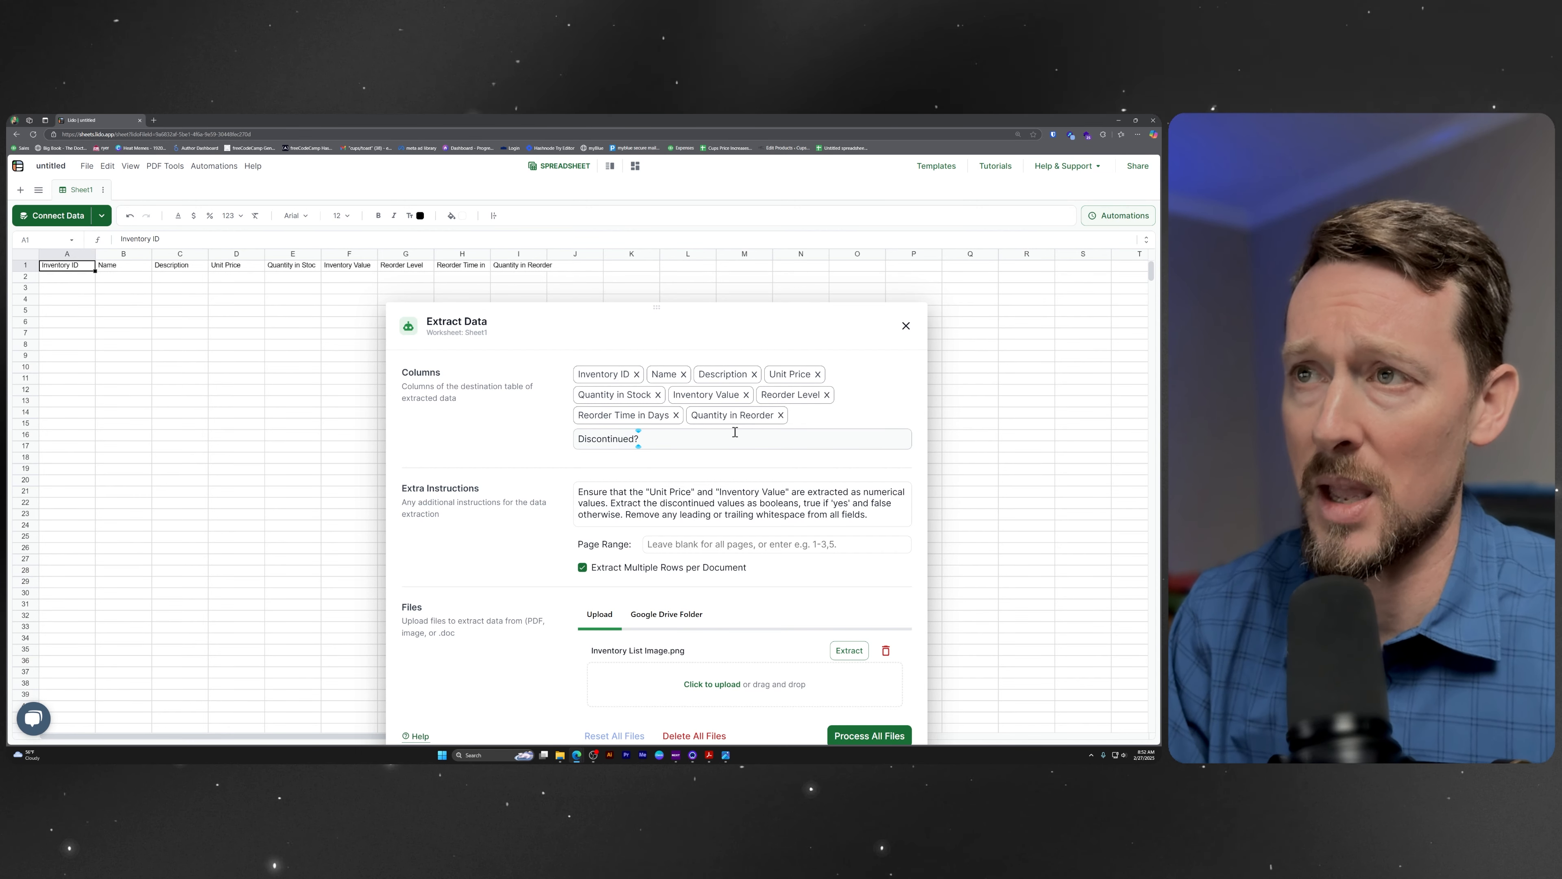
key(Return)
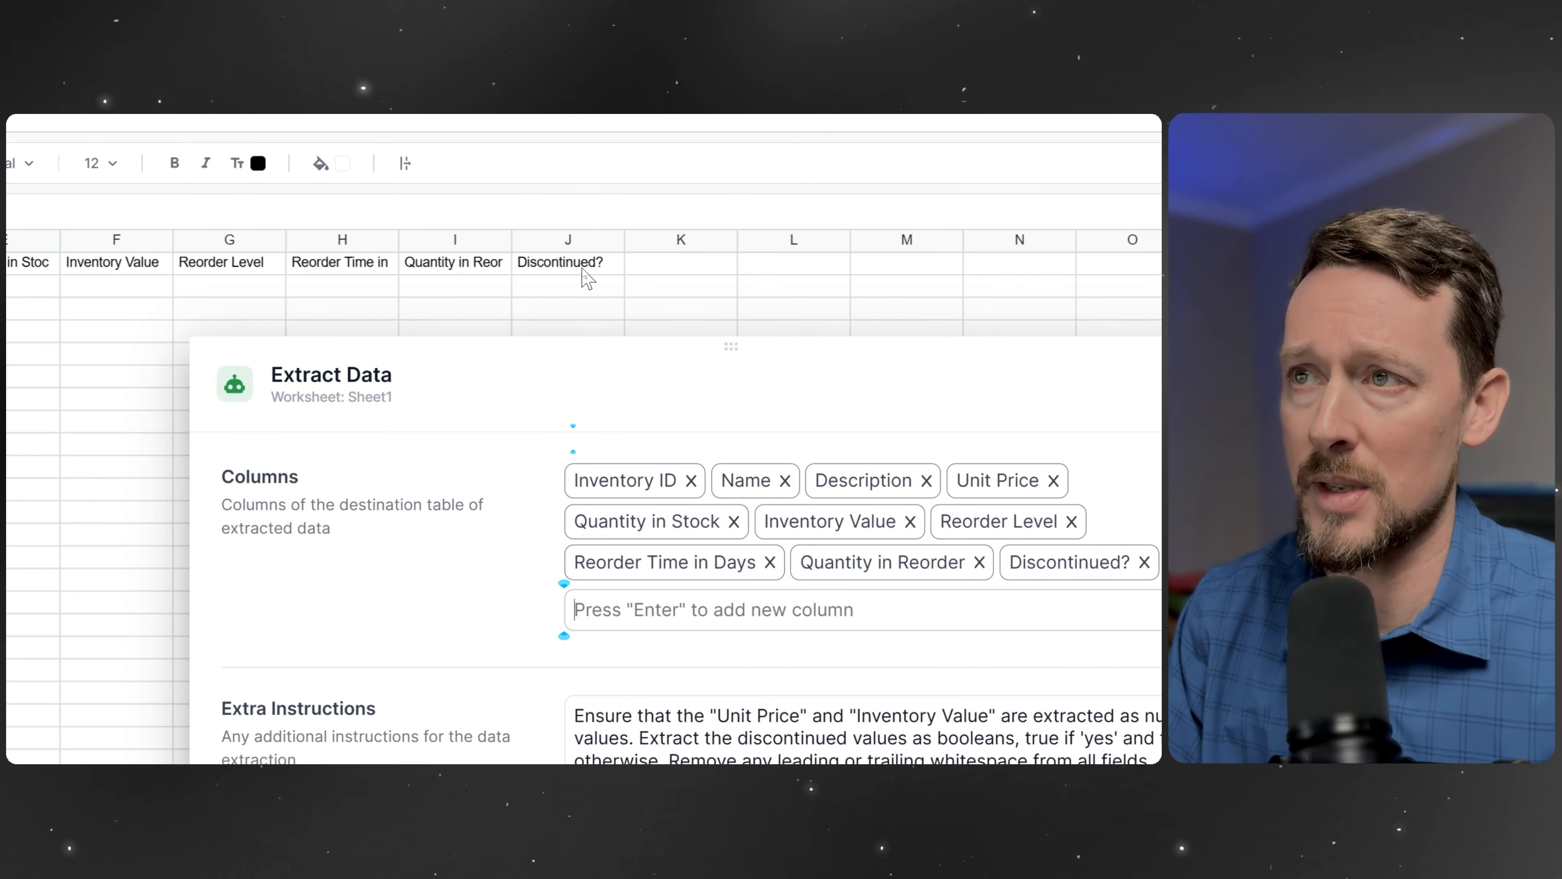
click(583, 270)
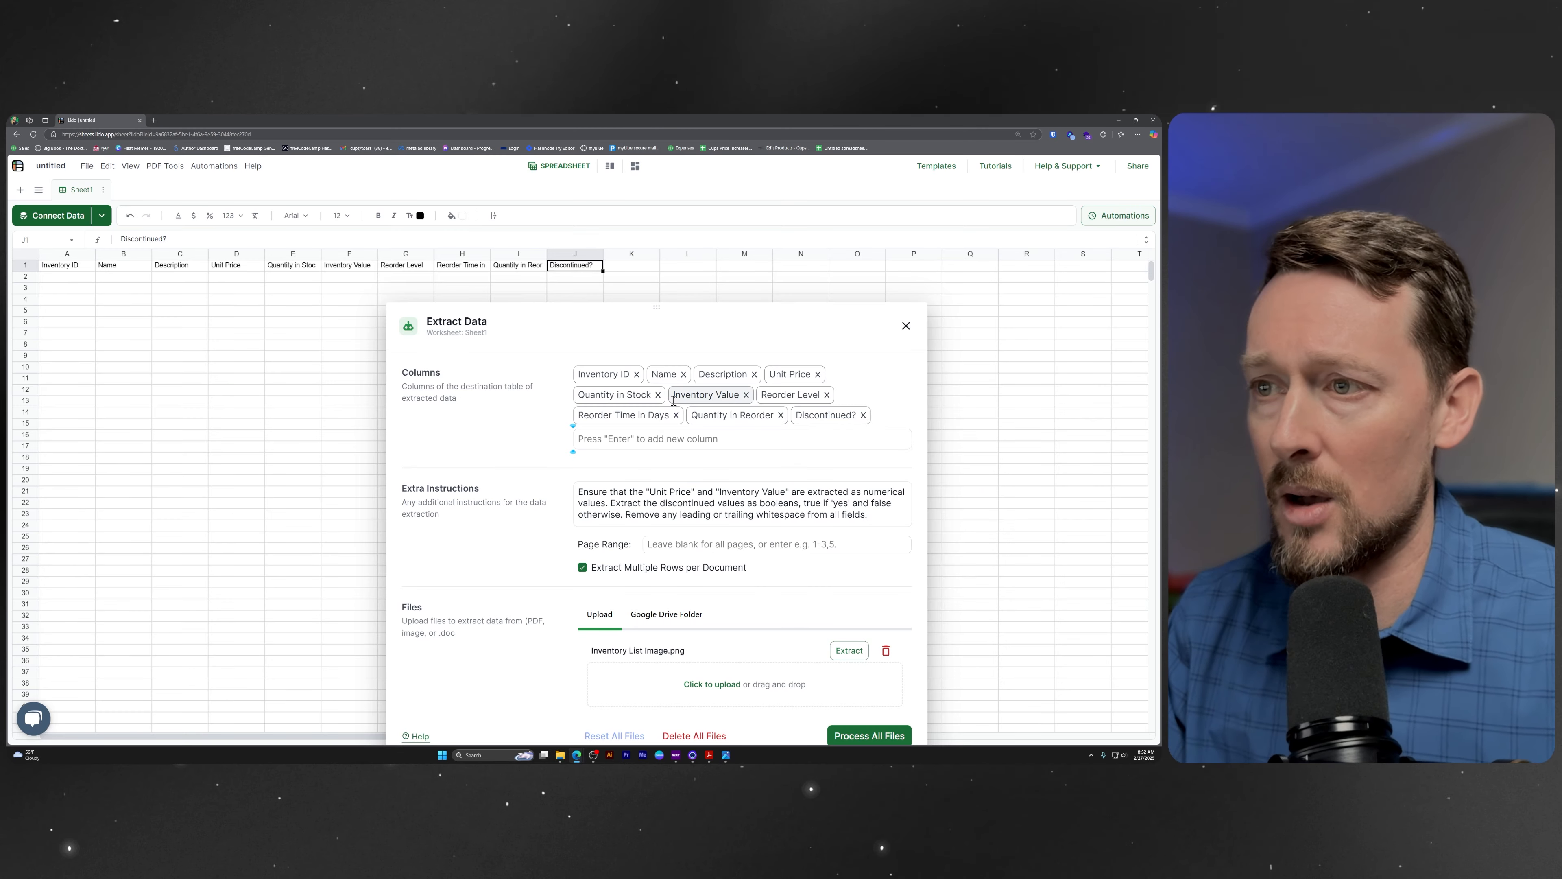
Delete all the extra instructions text from the data extraction settings.
drag(689, 305, 603, 200)
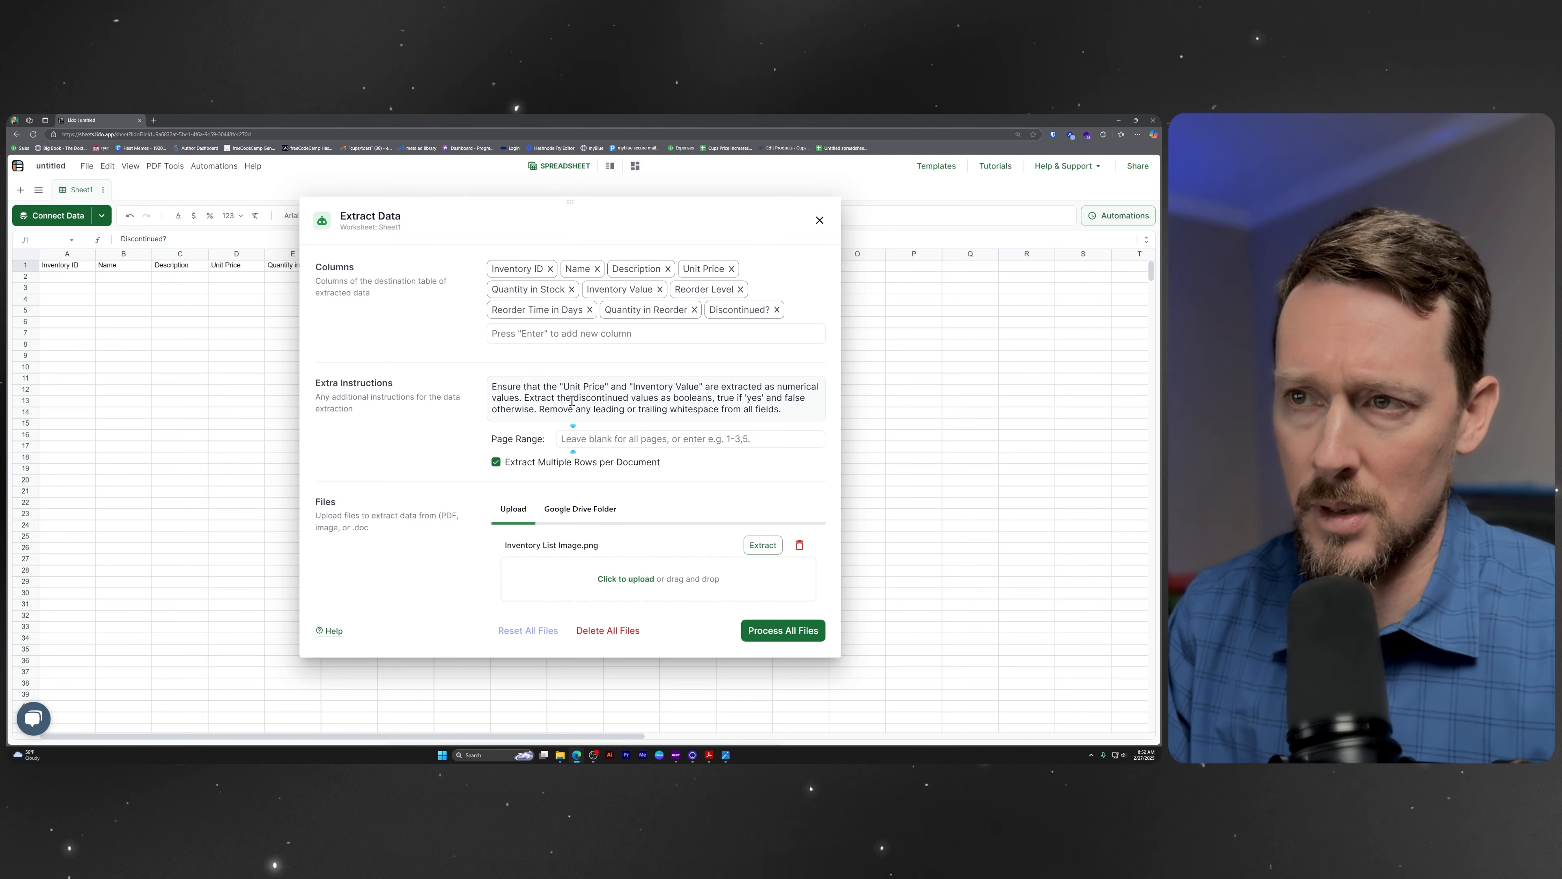
click(572, 400)
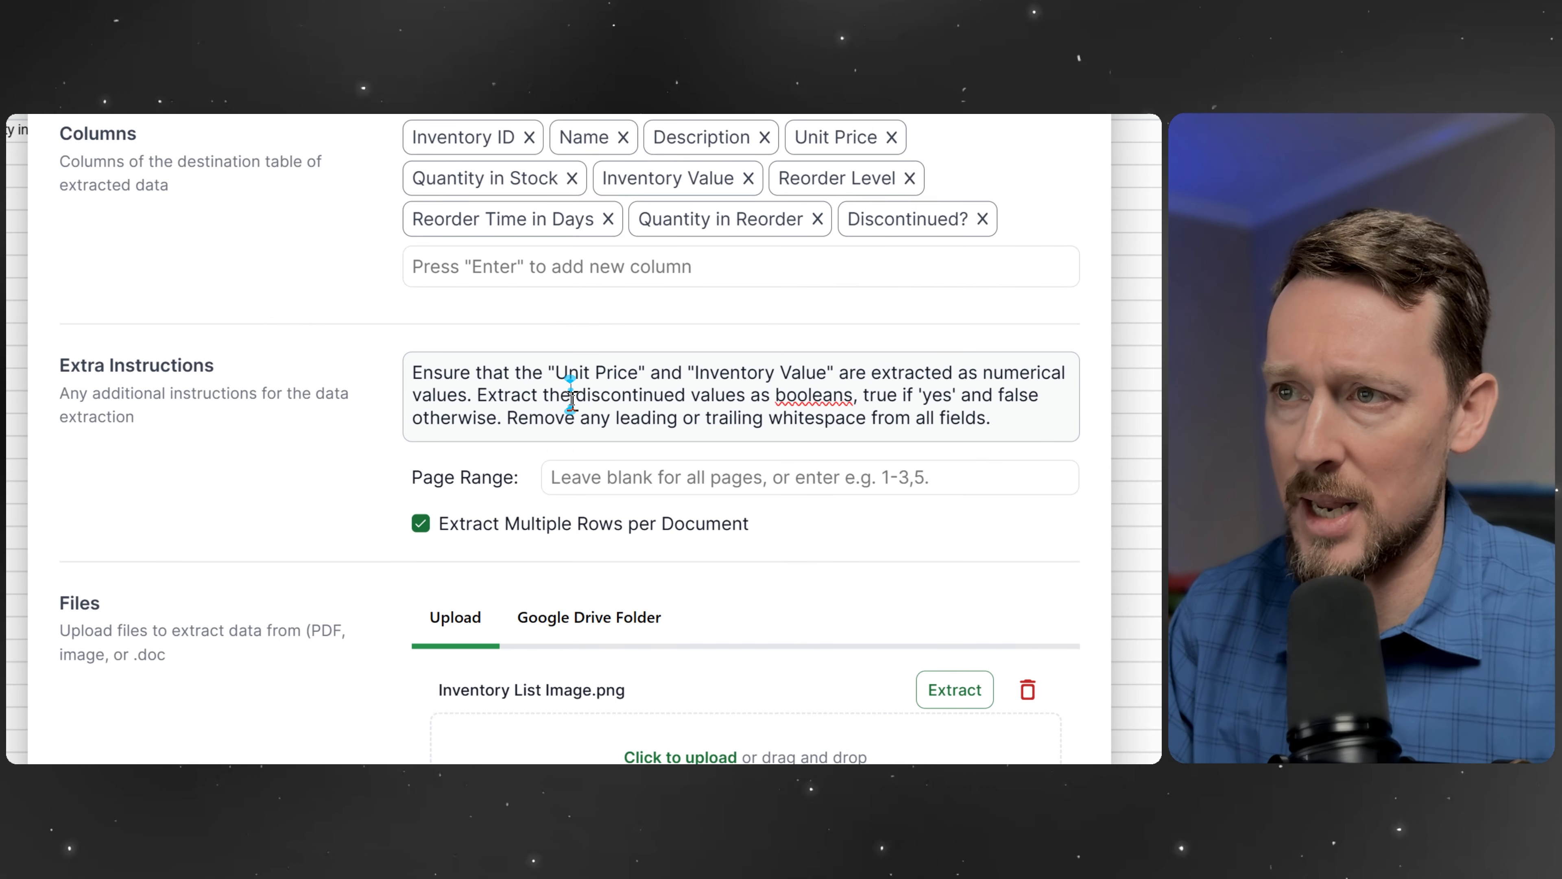
drag(424, 372, 1008, 431)
click(865, 400)
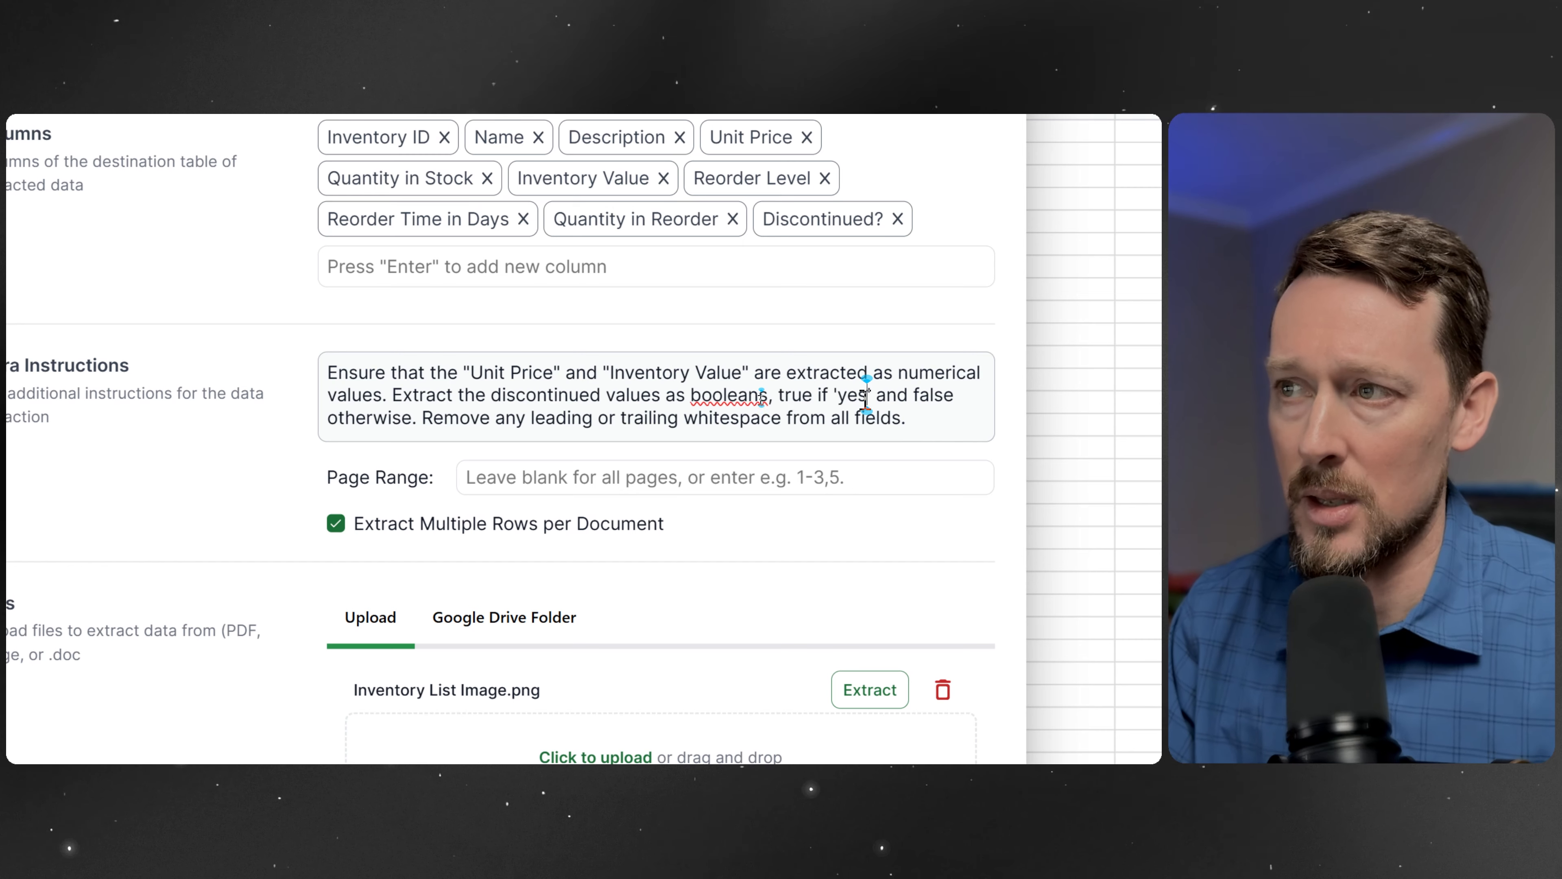
triple_click(918, 411)
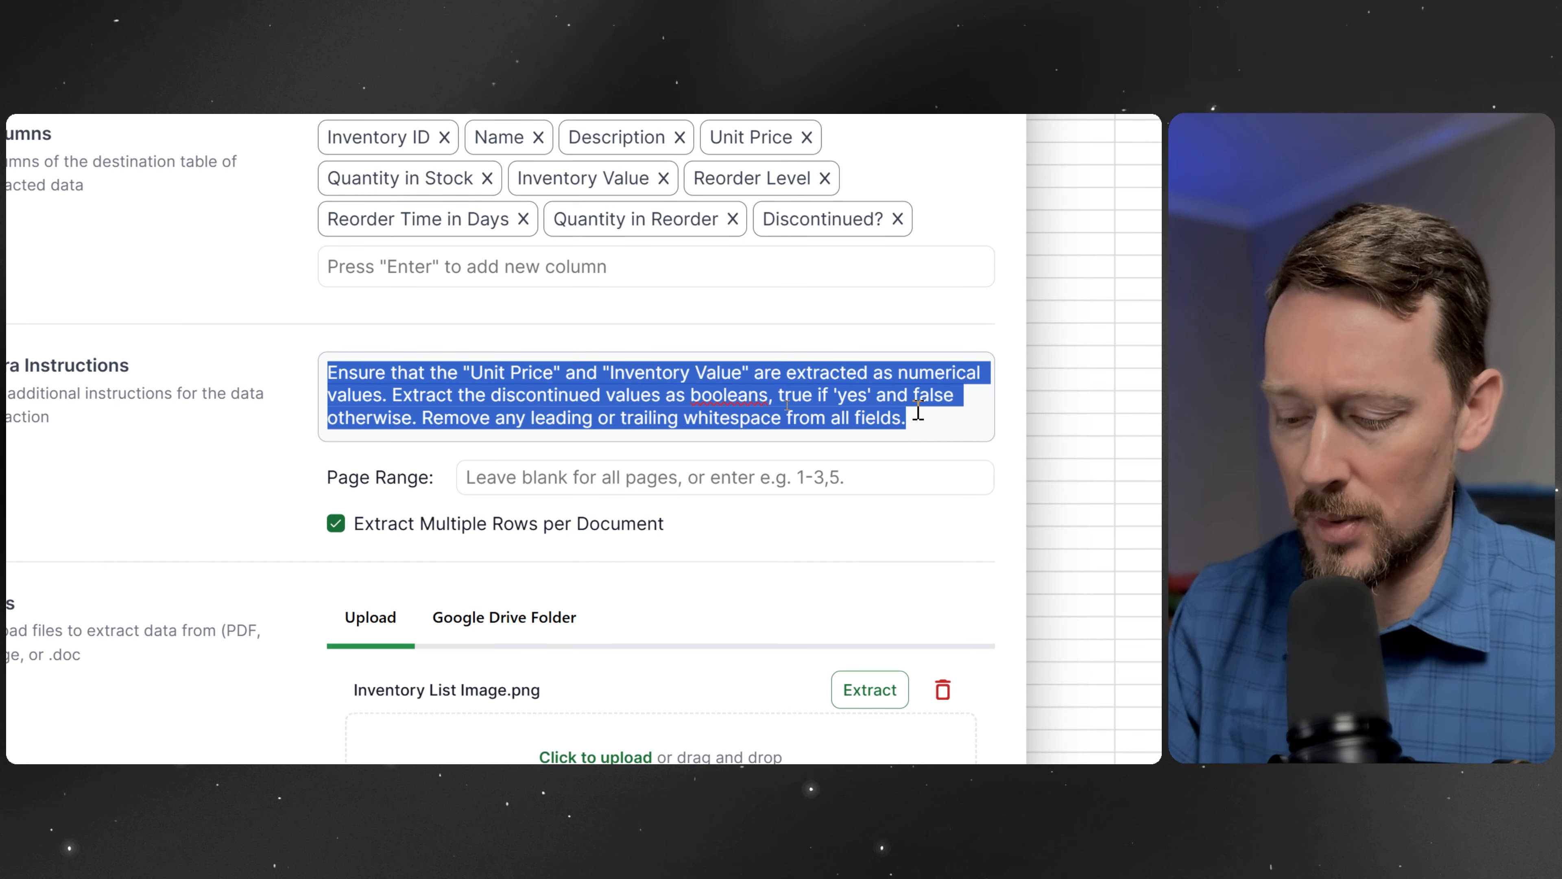
key(BackSpace)
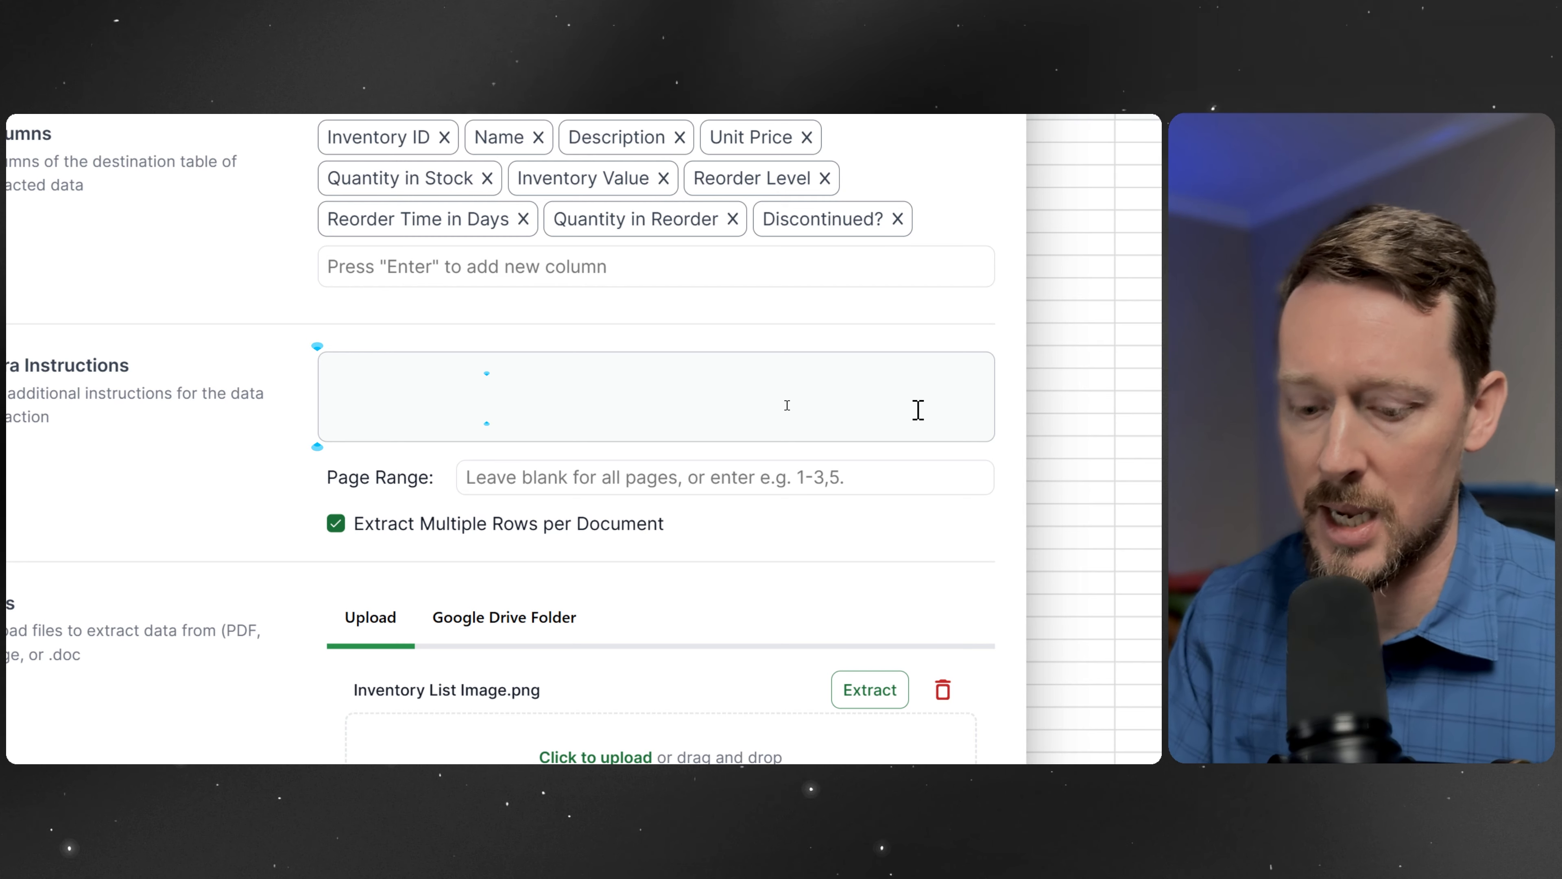
click(787, 405)
click(338, 524)
click(337, 524)
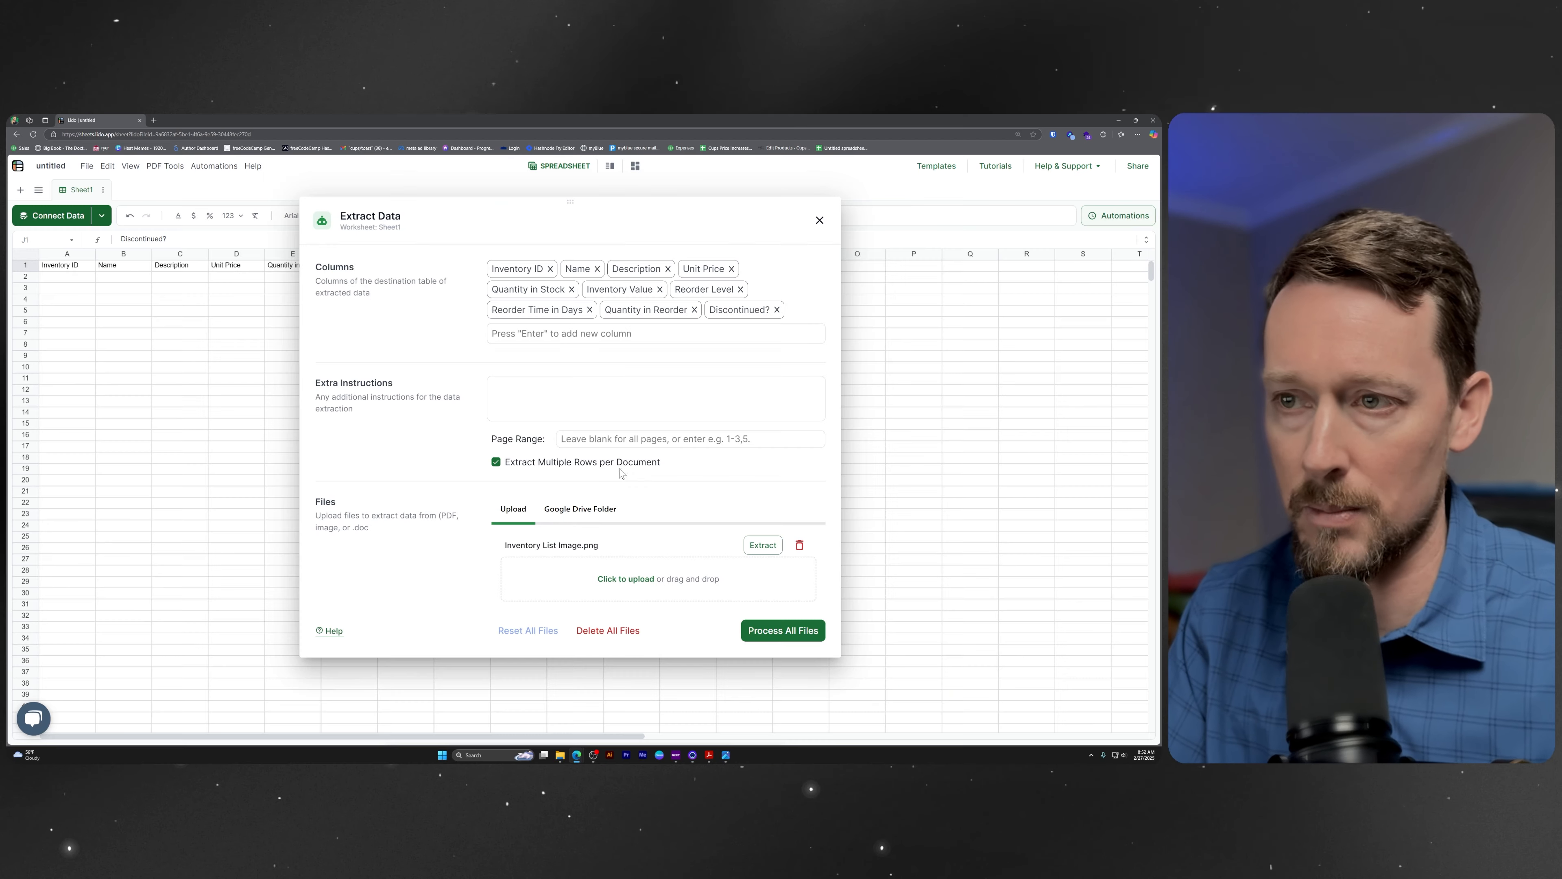
Check the source inventory list image, and process all uploaded files to extract their data into Sheet1.
click(726, 756)
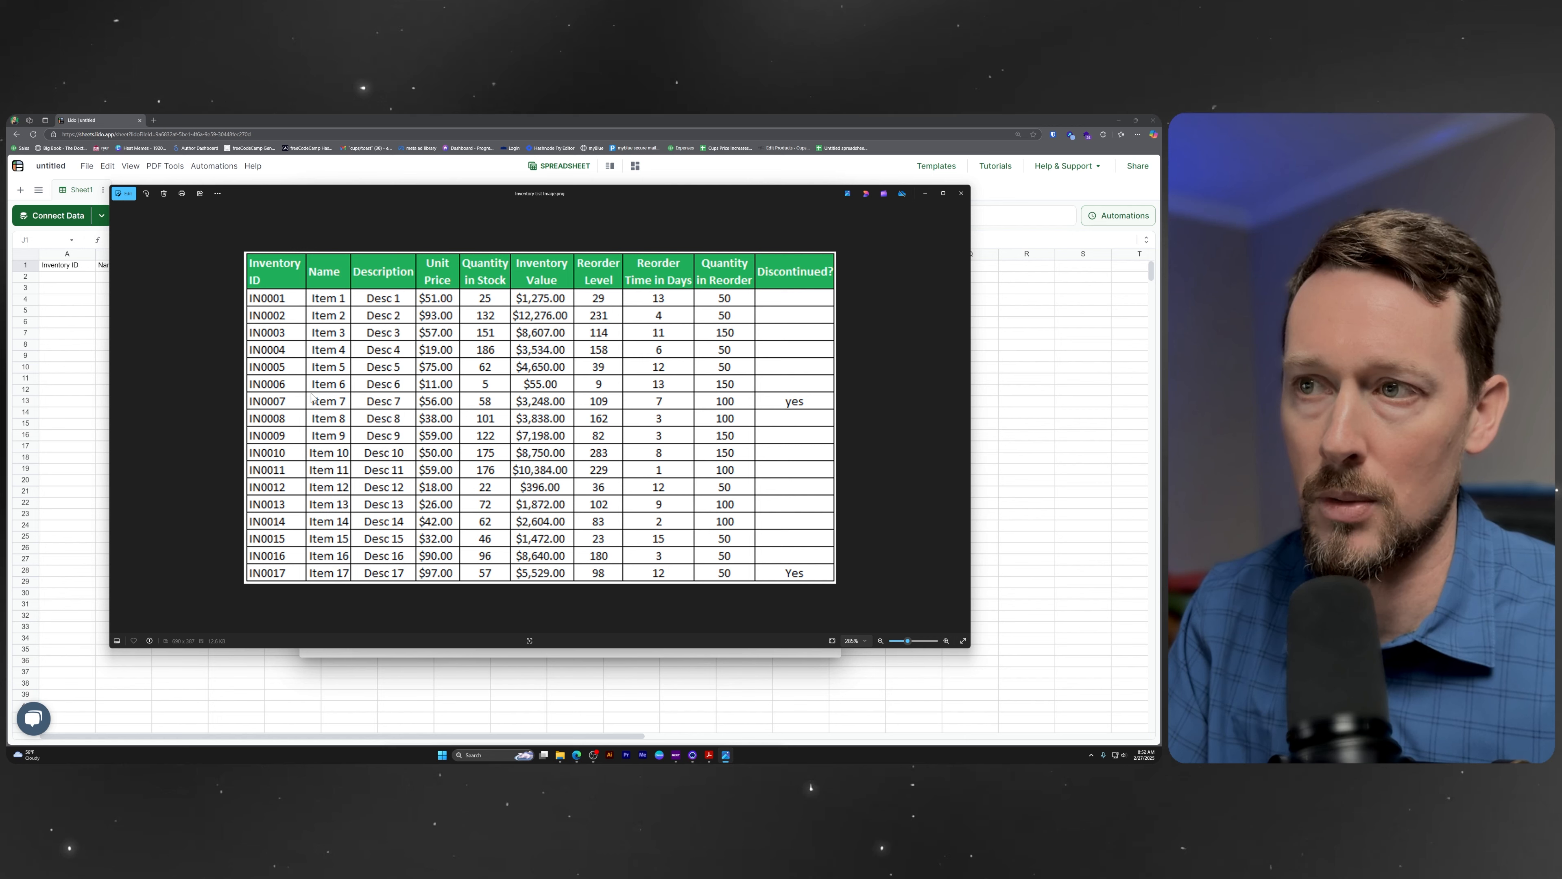
click(926, 194)
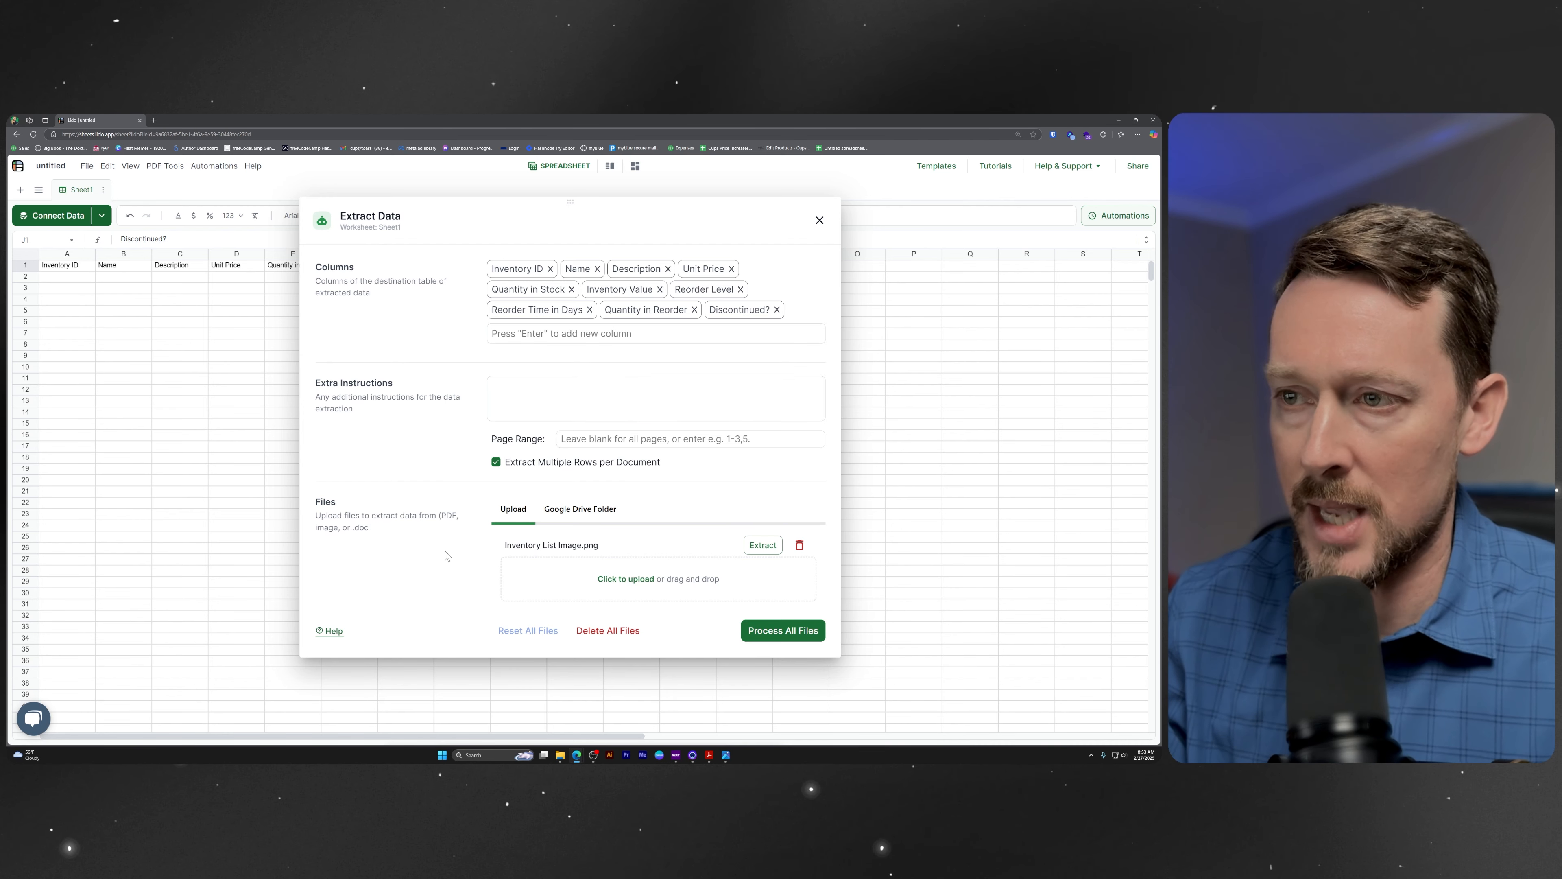
click(786, 640)
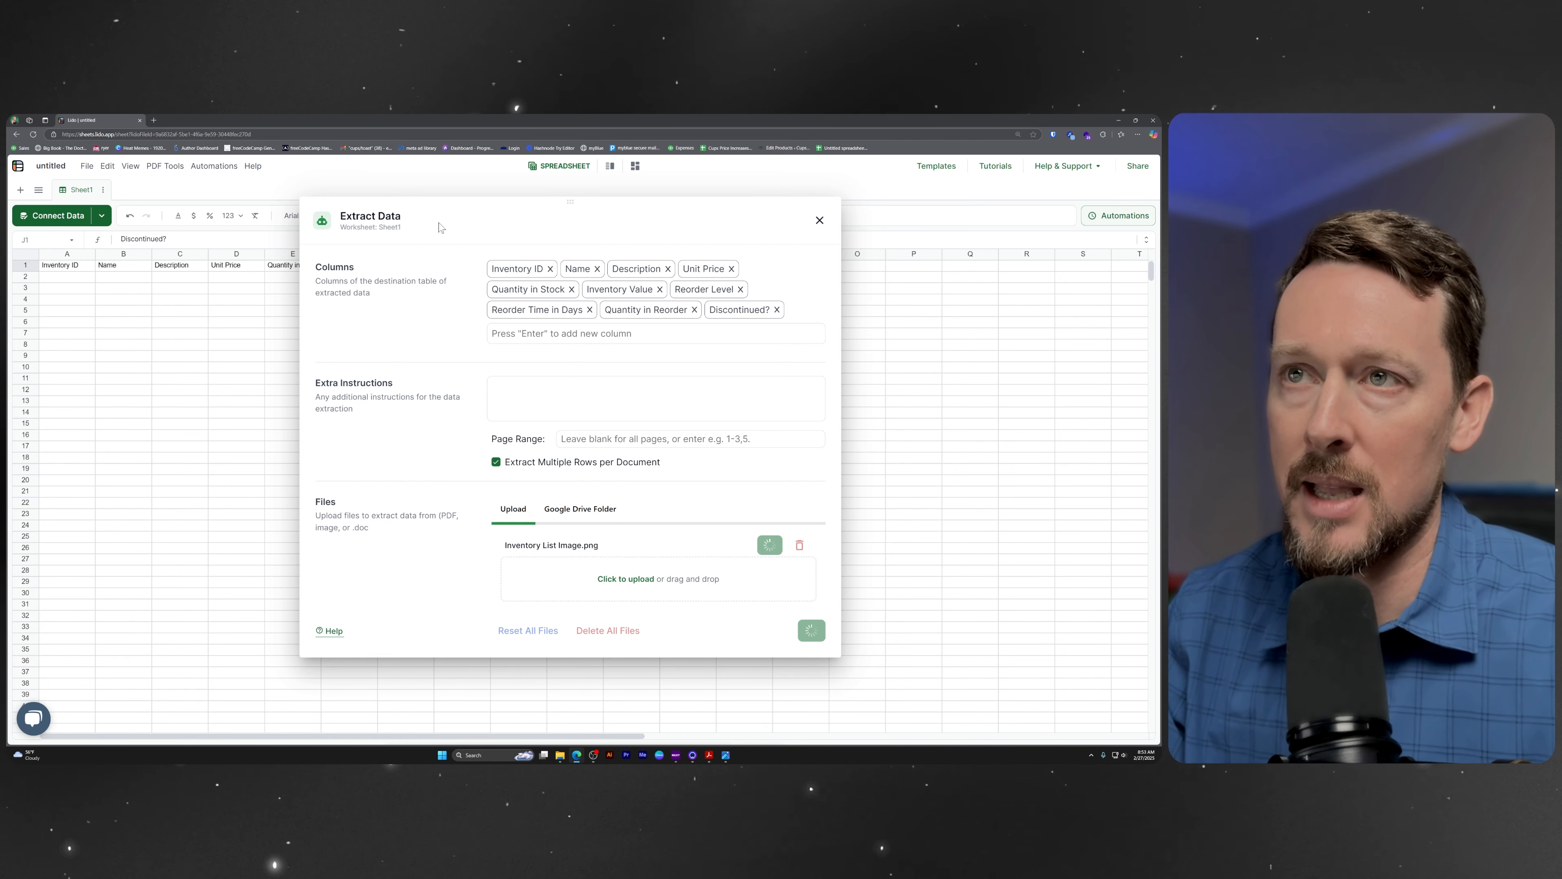
drag(486, 206, 794, 234)
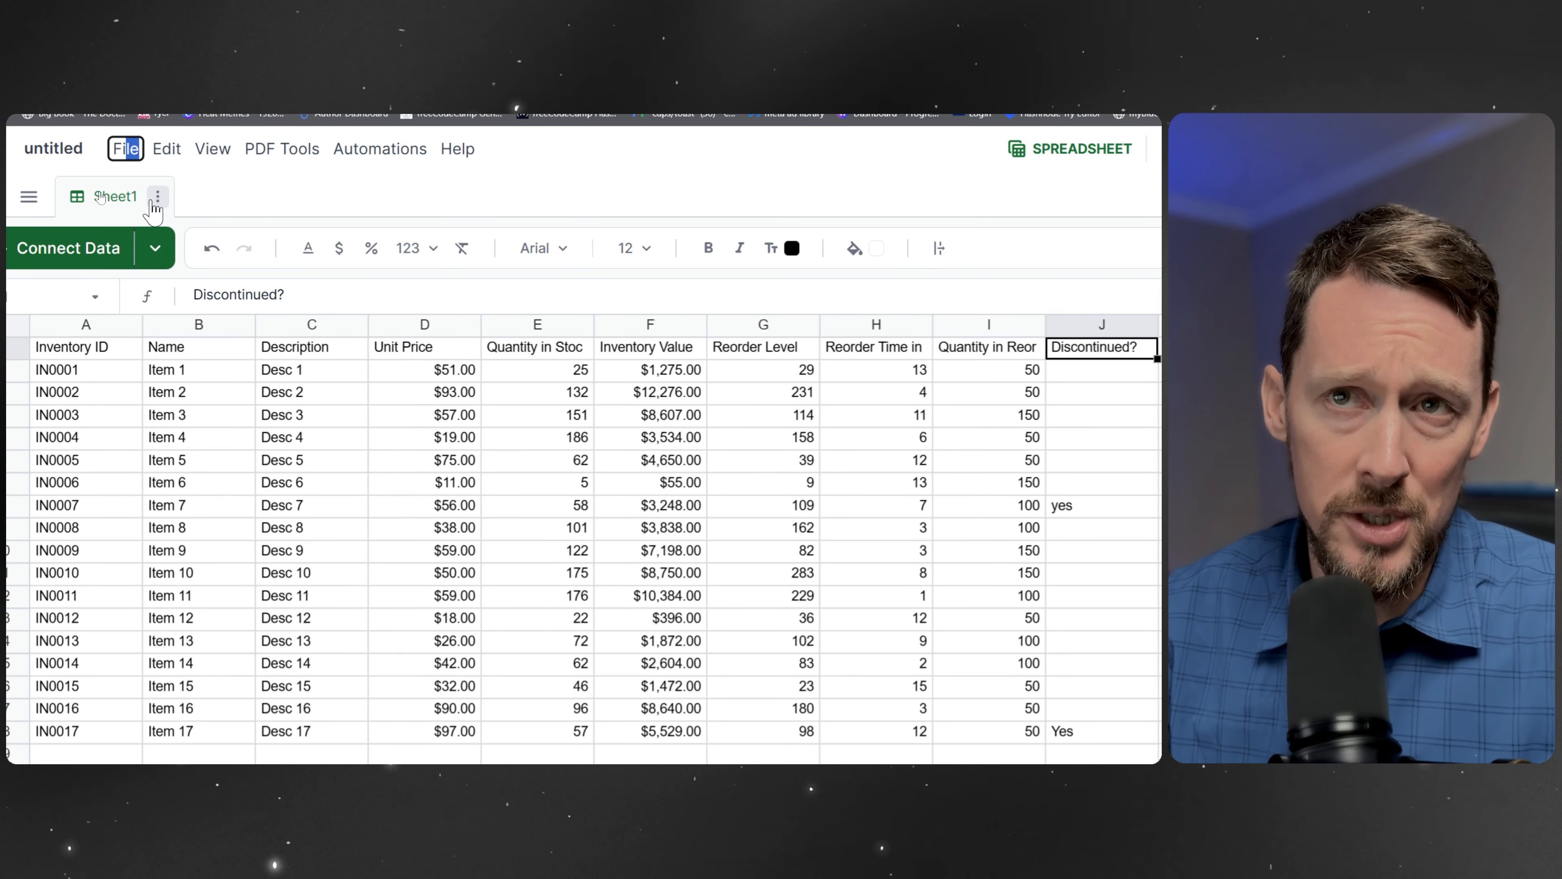
View the export options available for Sheet1 and close them without choosing one.
click(157, 197)
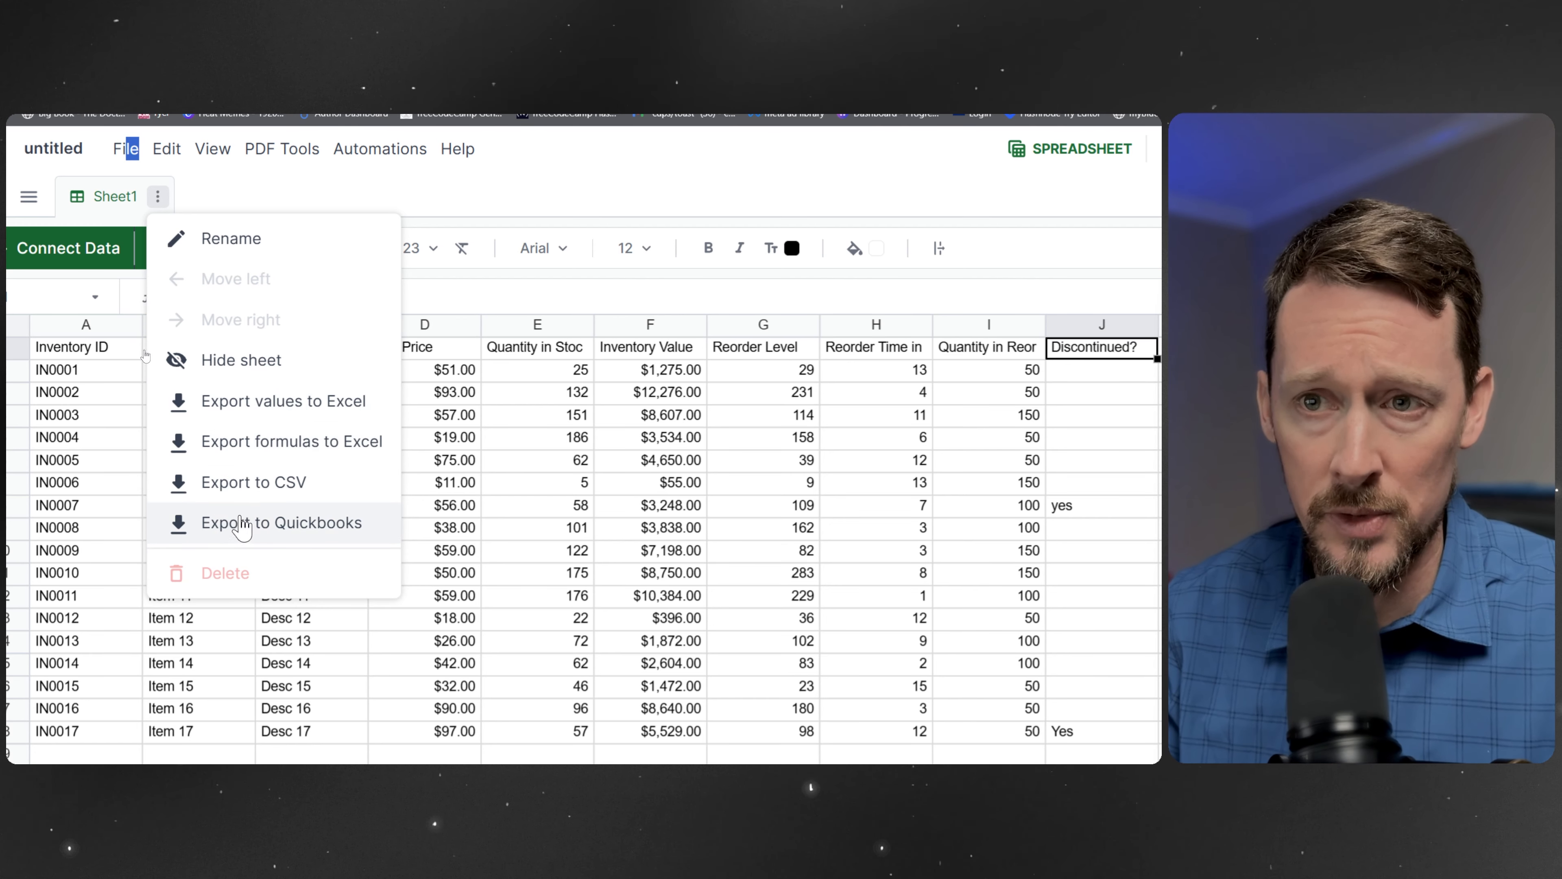
click(271, 361)
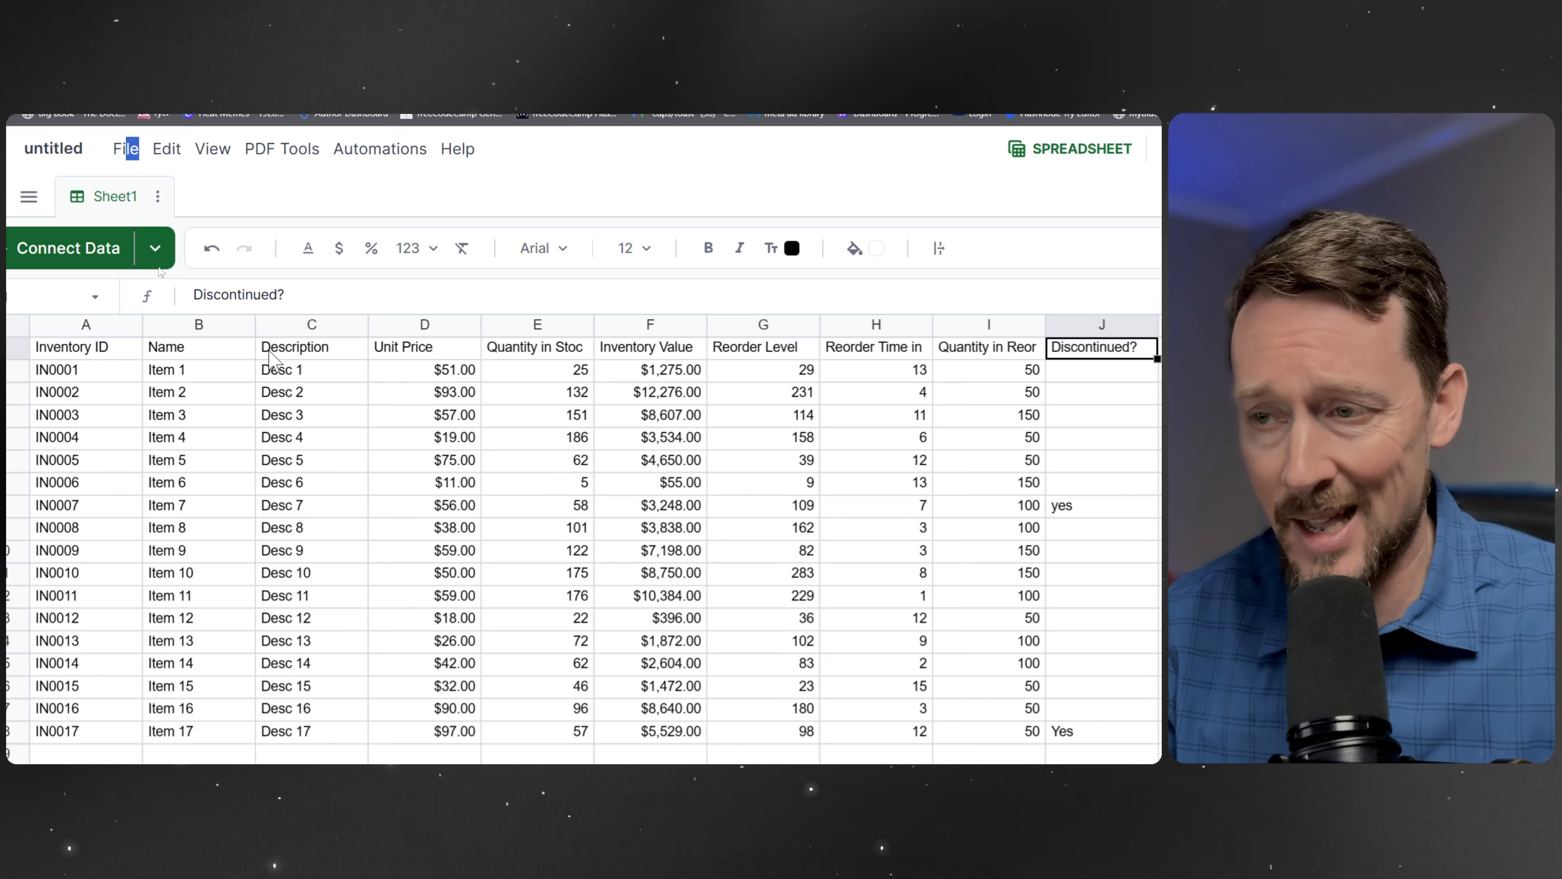